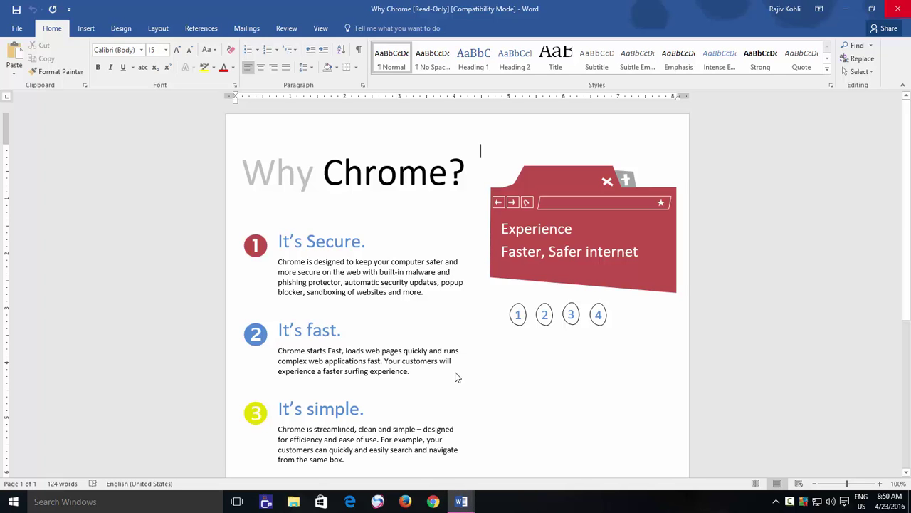
Scroll through the Why Chrome flyer, then bring up Document1's long sample paragraphs
scroll(457, 378, down, 5)
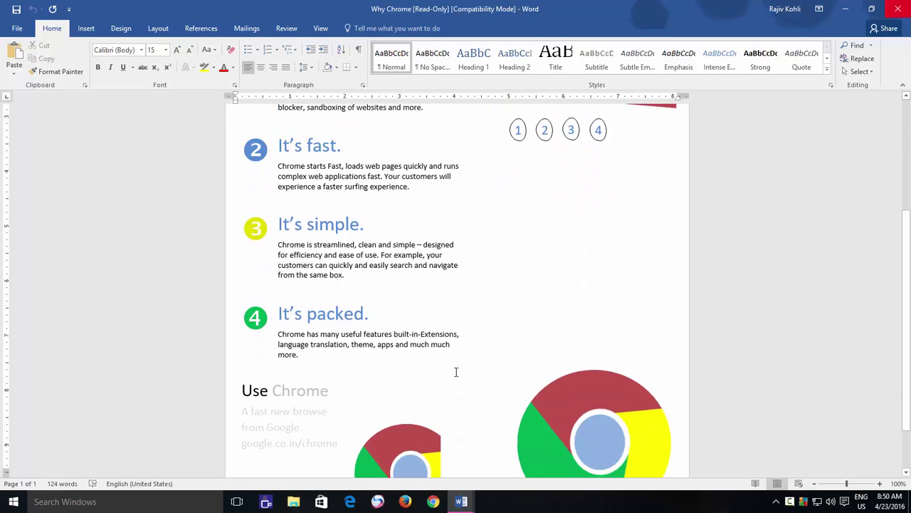
scroll(456, 371, down, 2)
scroll(456, 372, up, 4)
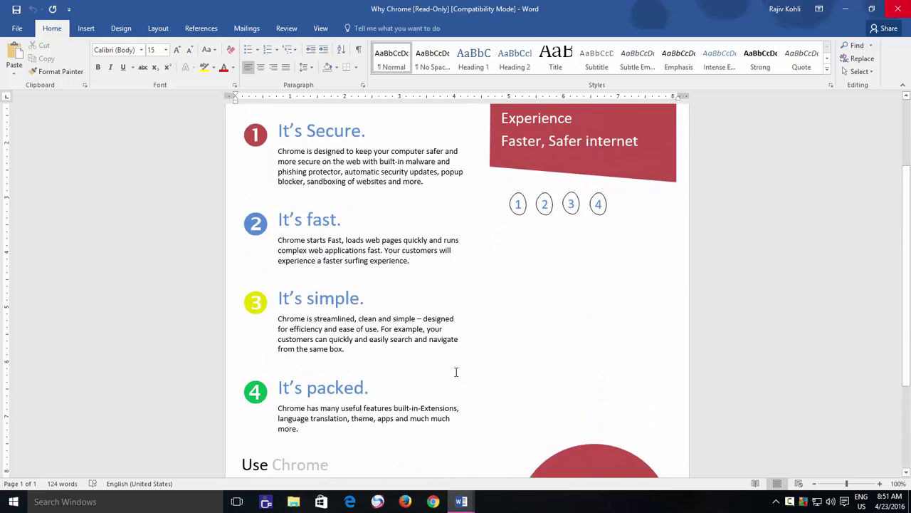
scroll(456, 371, up, 3)
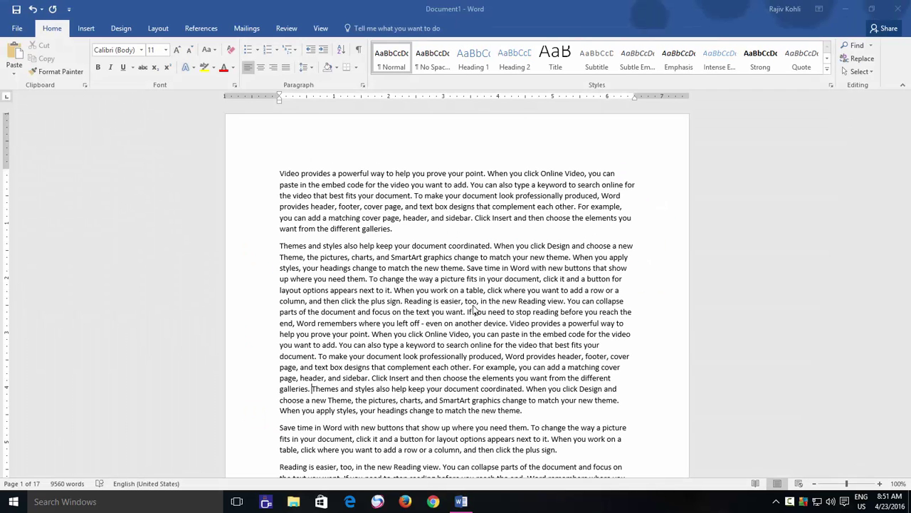
Insert a Rectangle shape dragged out over the middle of the second paragraph
click(276, 176)
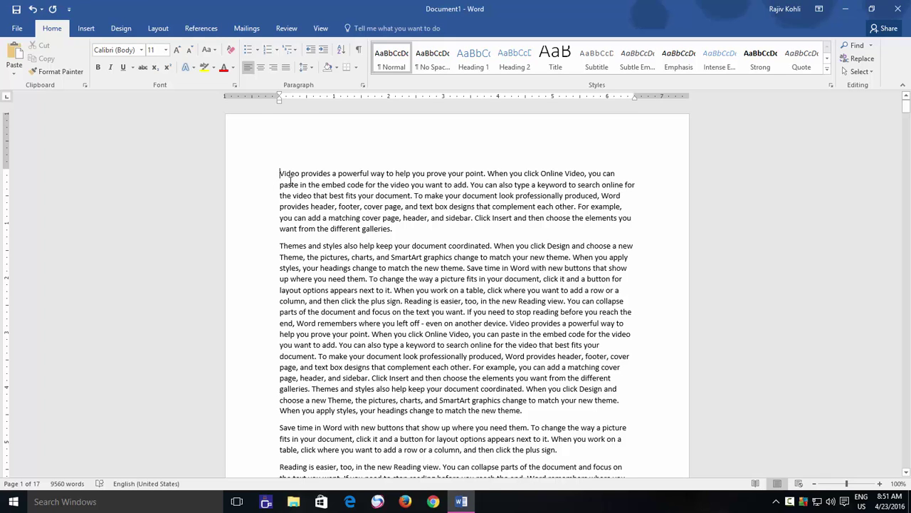
click(85, 28)
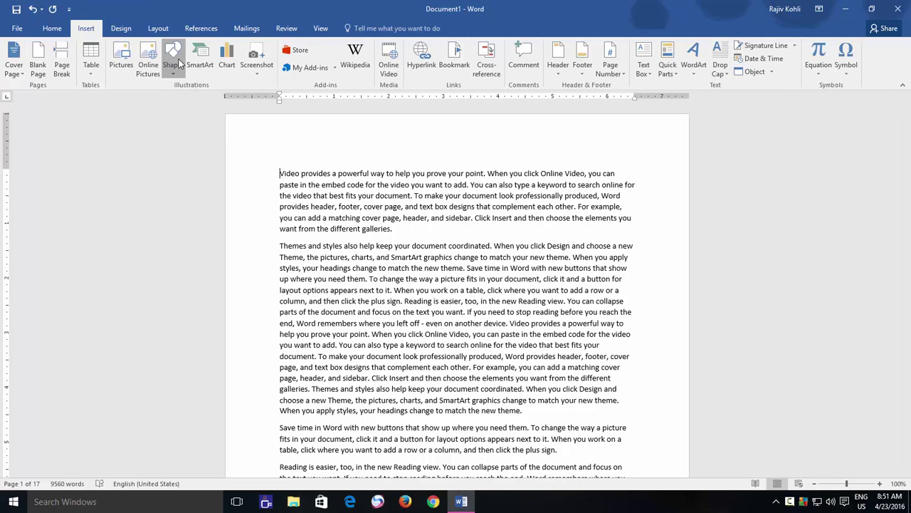
click(173, 61)
click(204, 100)
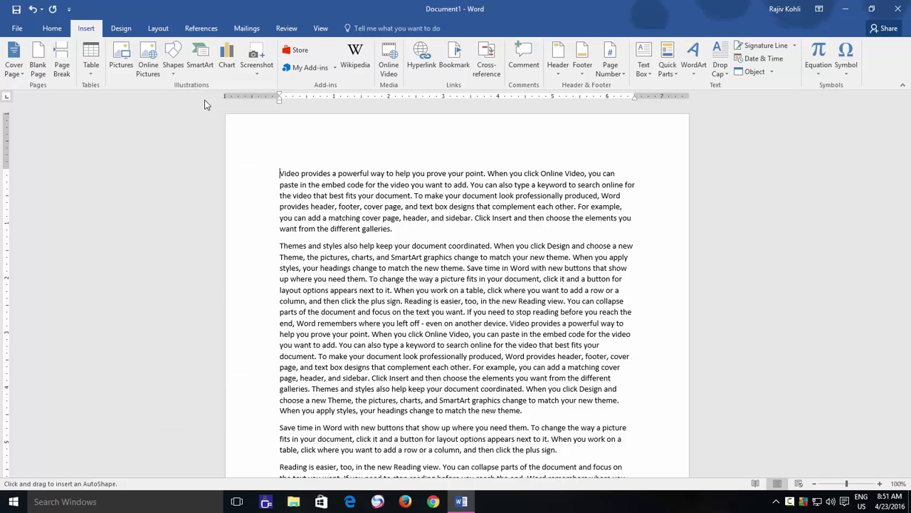
drag(379, 273, 539, 371)
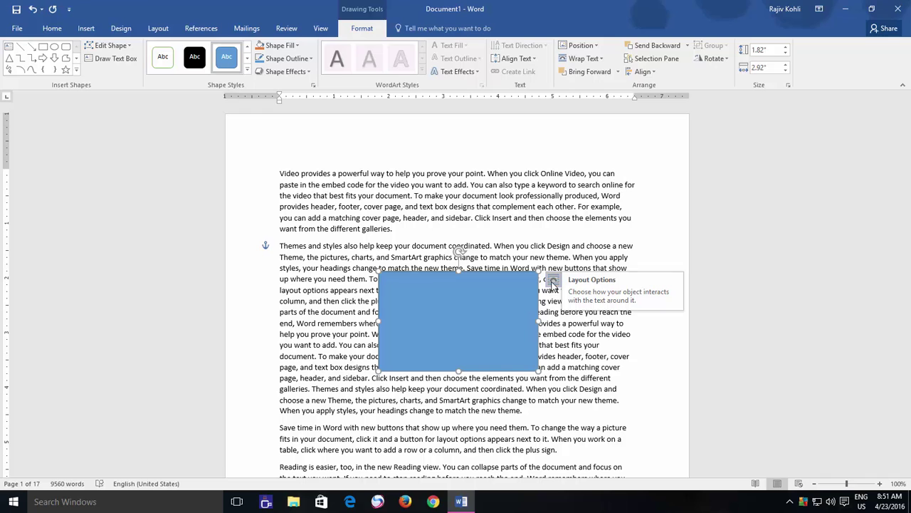
Give the rectangle Square wrapping and move it lower in the paragraph
click(496, 309)
click(554, 282)
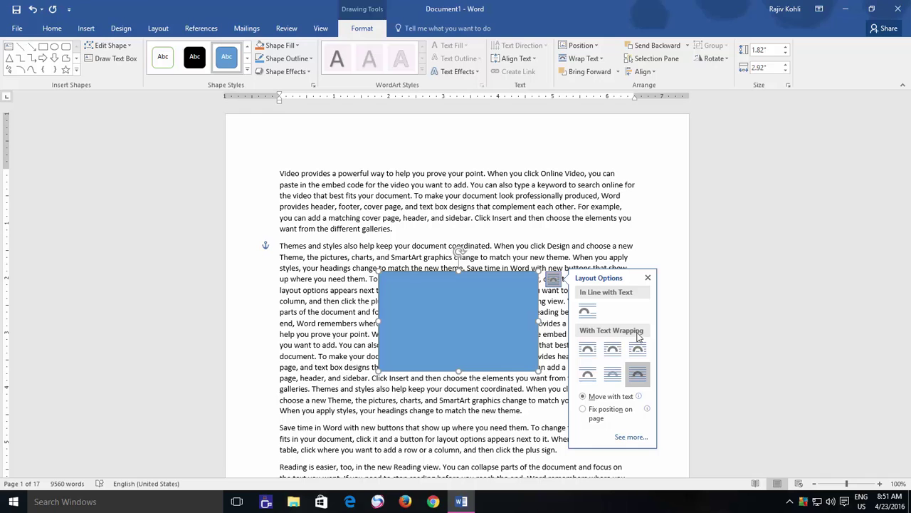
click(589, 351)
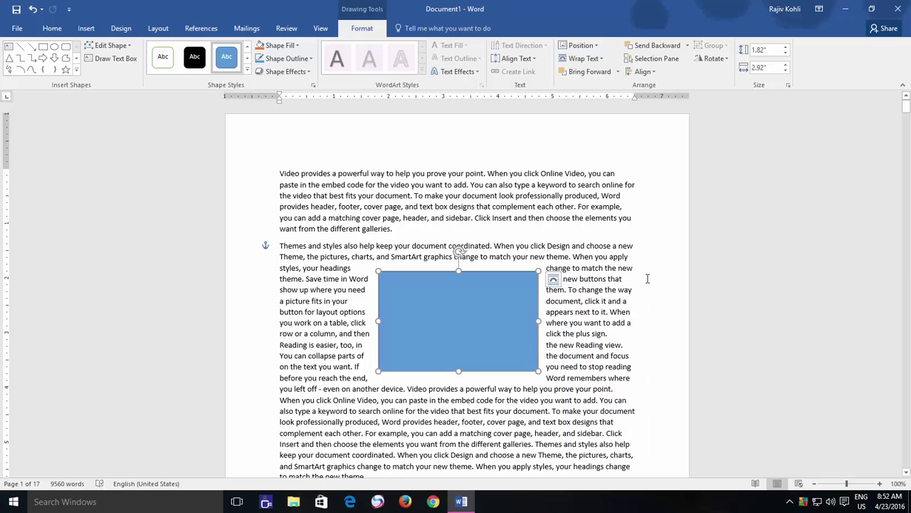
click(648, 279)
mouse_move(453, 316)
mouse_down()
mouse_move(454, 376)
mouse_move(384, 189)
mouse_move(449, 224)
mouse_move(444, 329)
mouse_up()
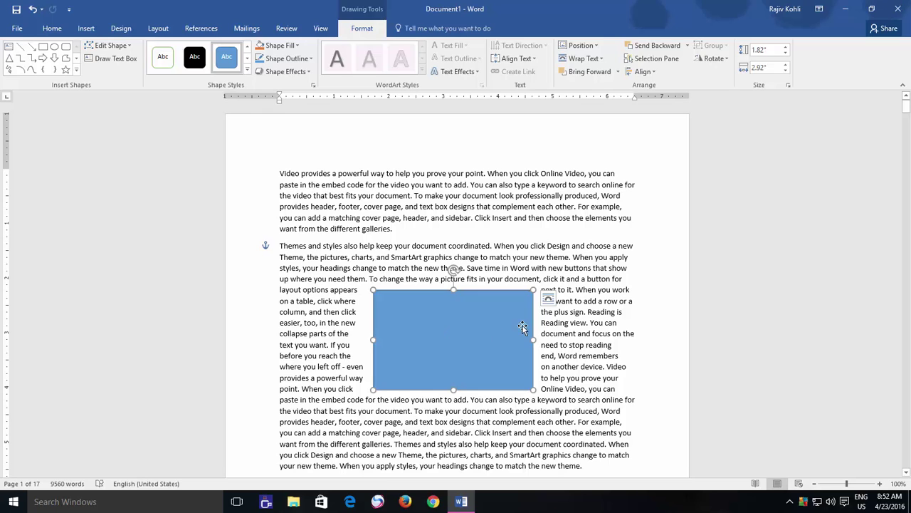
Switch the rectangle to Top and Bottom wrapping and reposition it in the paragraph
click(548, 299)
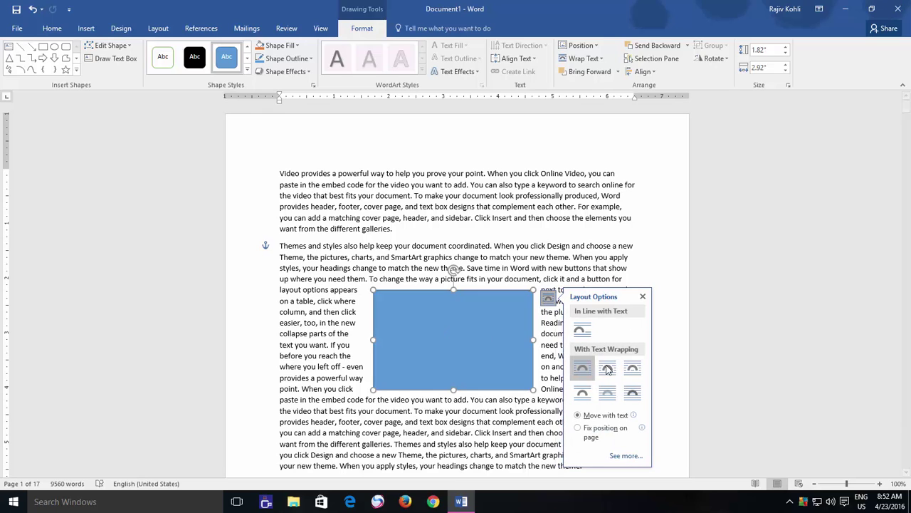
click(582, 394)
click(643, 297)
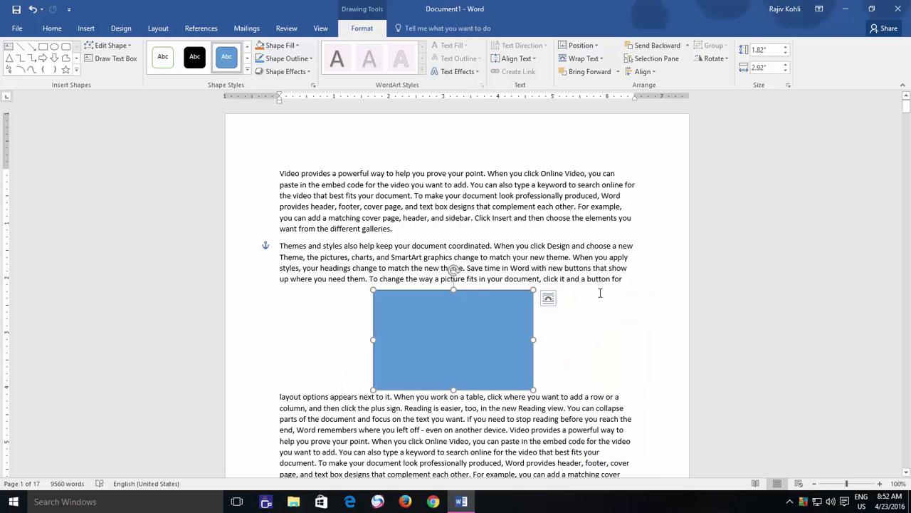
click(601, 291)
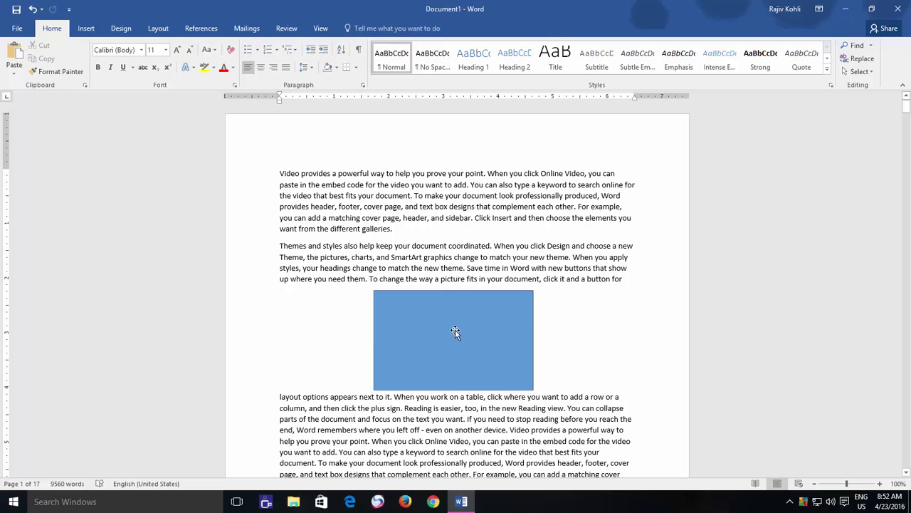
mouse_move(455, 329)
mouse_down()
mouse_move(456, 232)
mouse_move(460, 368)
mouse_move(460, 327)
mouse_up()
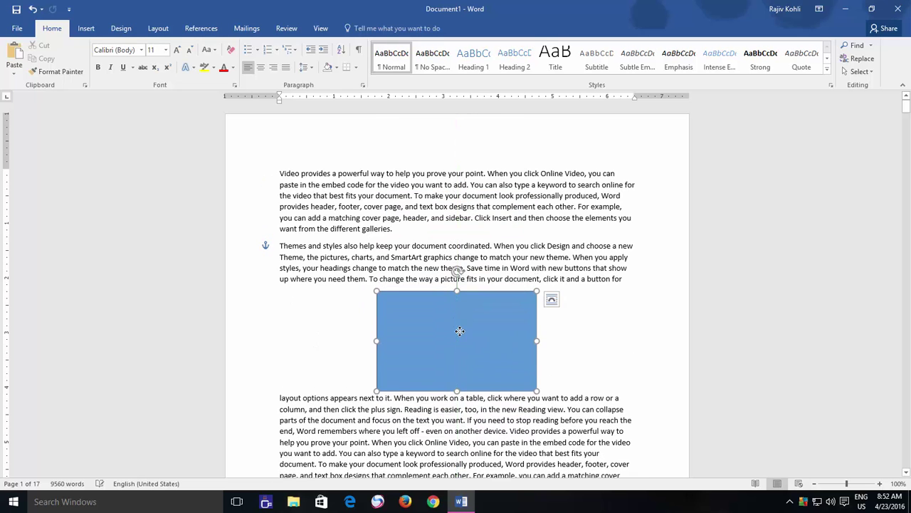
Set the rectangle's wrapping to Behind Text and deselect it
click(551, 301)
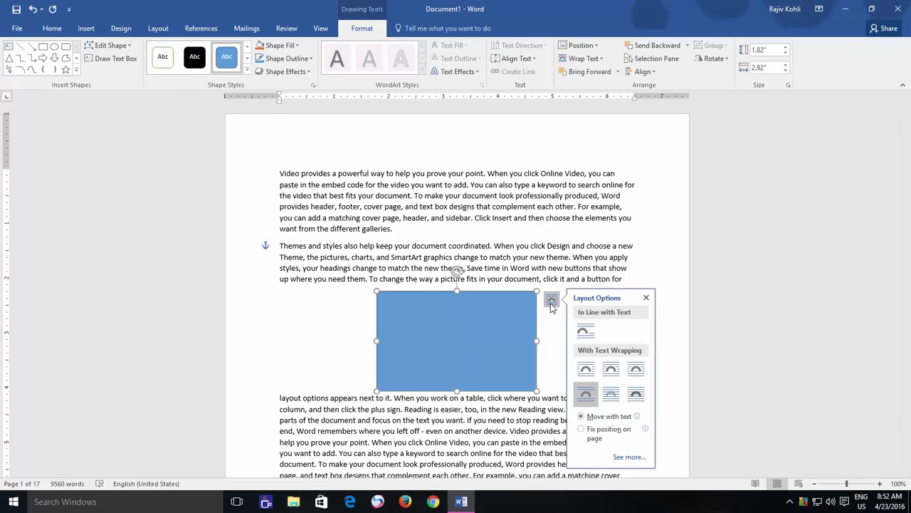
click(610, 396)
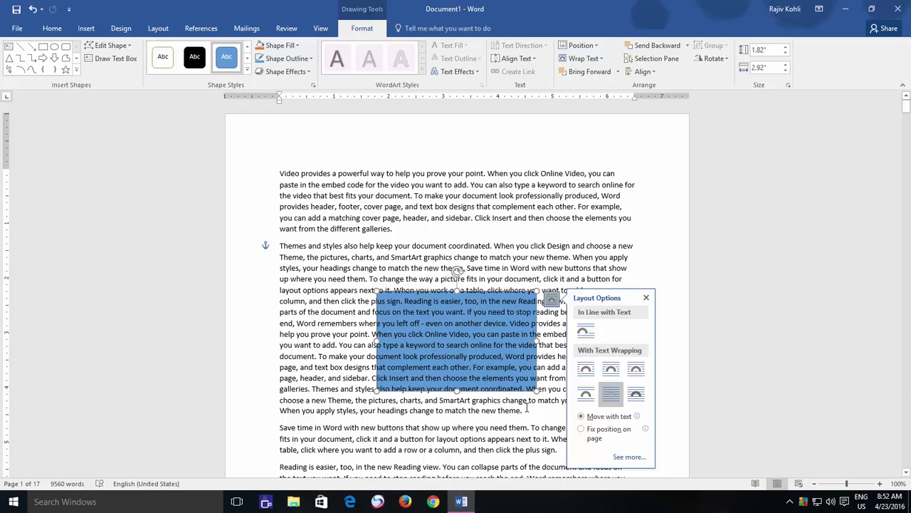
click(646, 297)
click(596, 268)
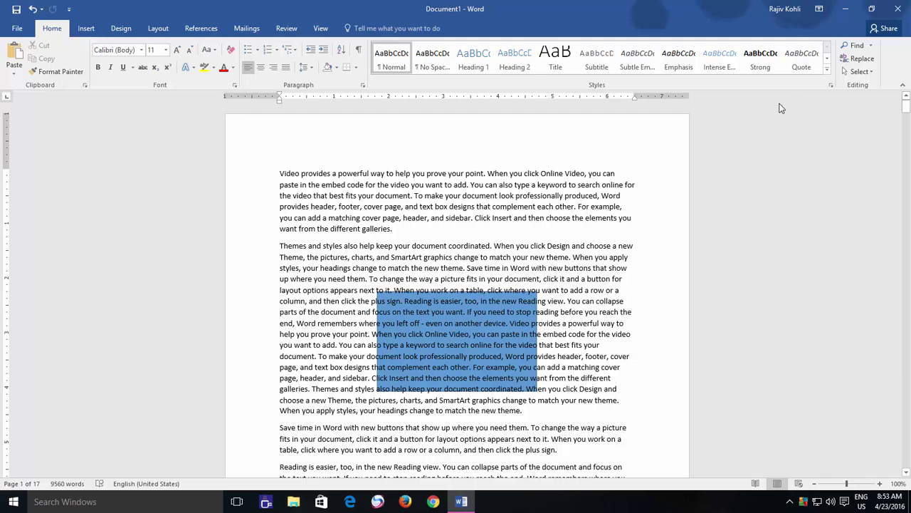
Use Select Objects to grab the rectangle behind the text and drag it up slightly
click(860, 71)
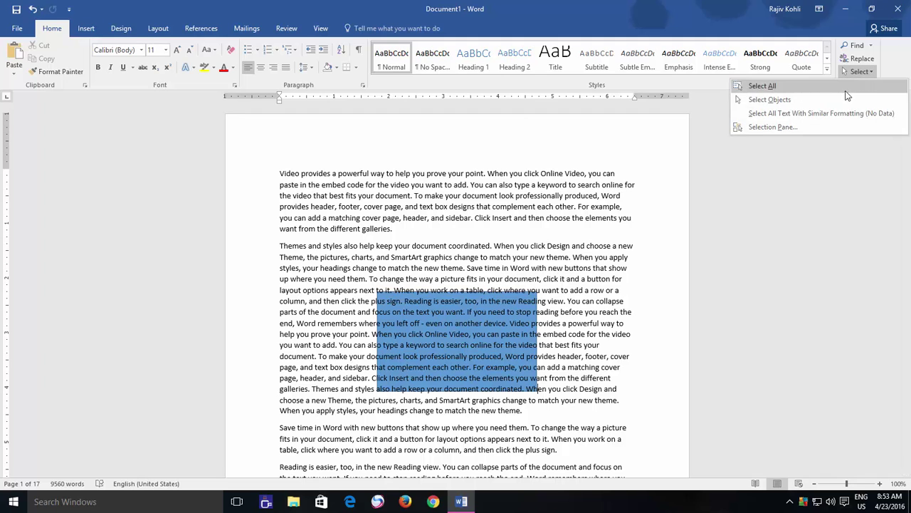
click(808, 104)
click(474, 330)
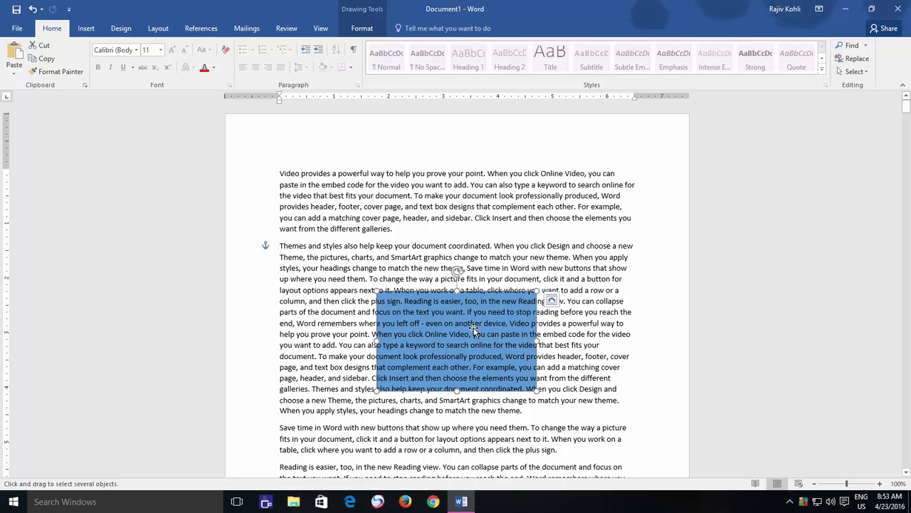
drag(474, 329, 473, 297)
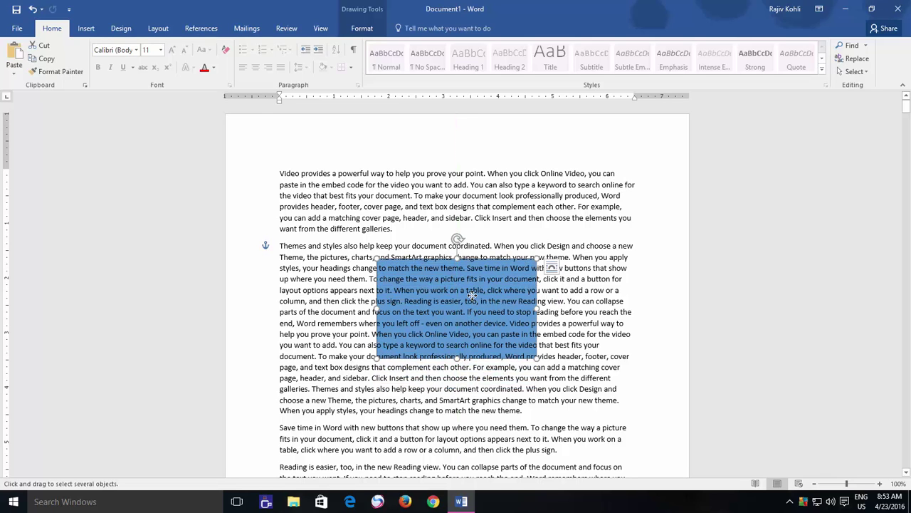
Set the rectangle's wrapping to Tight, after briefly trying Square
click(553, 267)
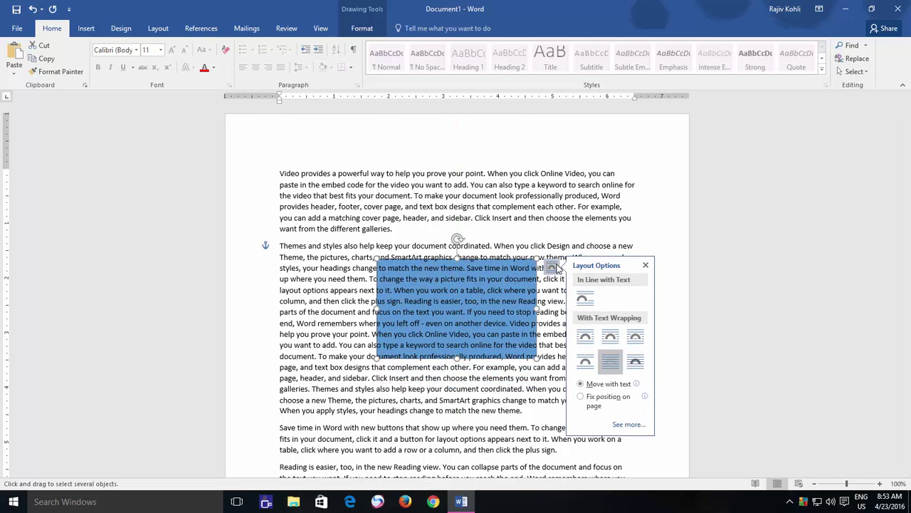
click(608, 338)
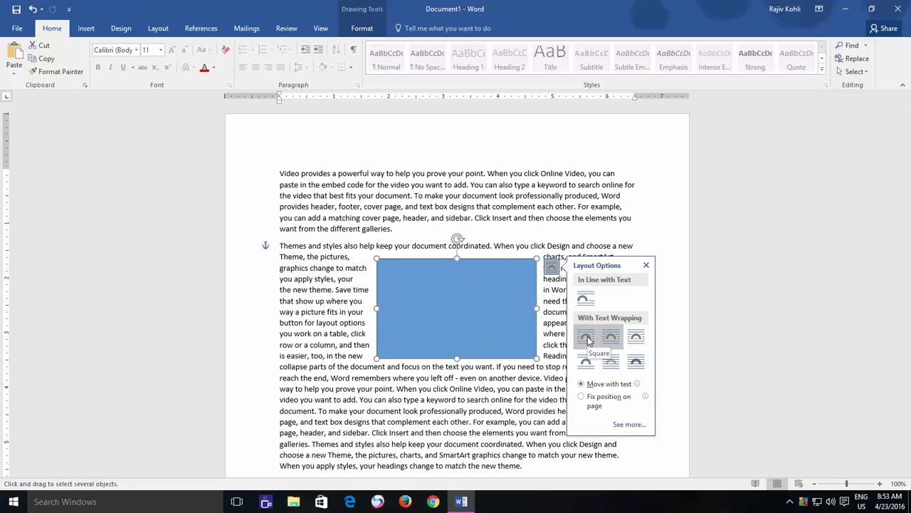
click(587, 338)
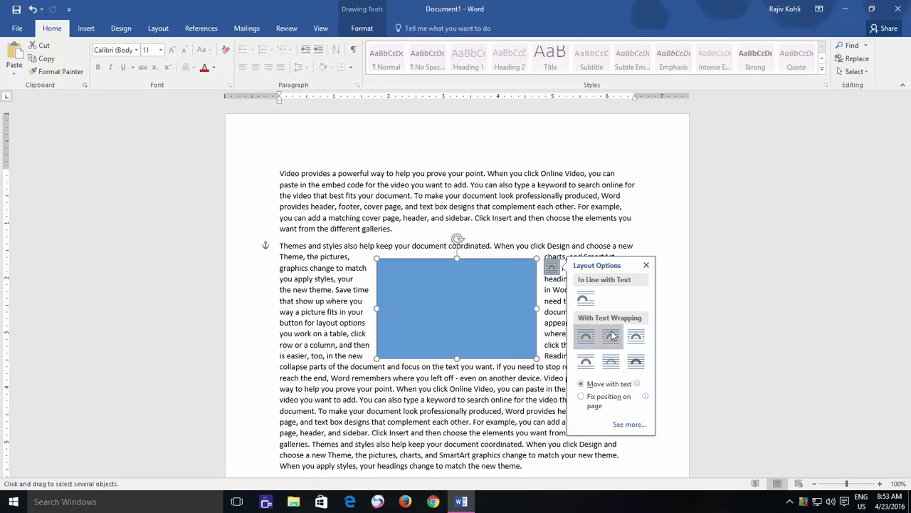
click(610, 337)
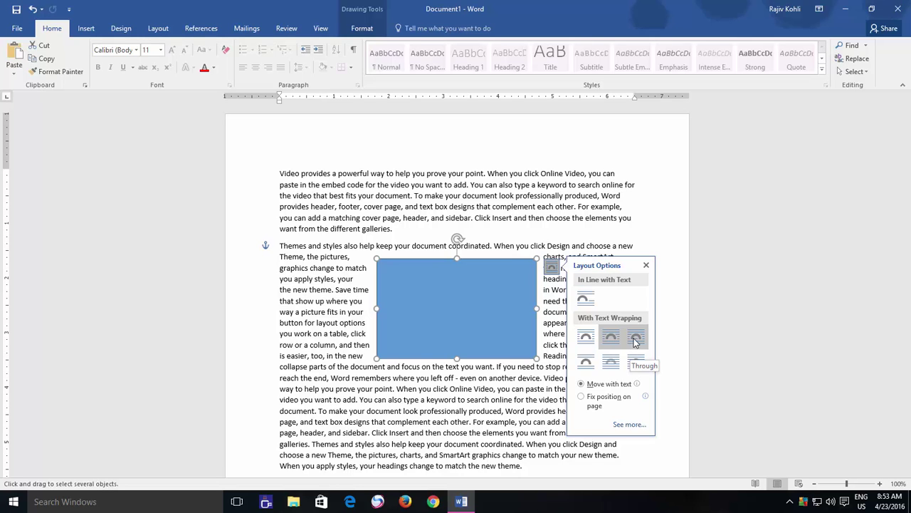
click(647, 266)
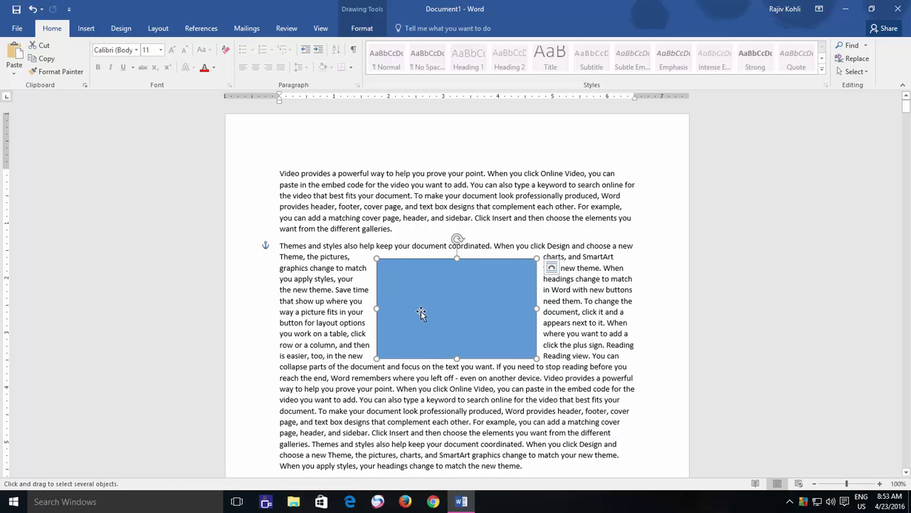
Replace the rectangle with a Left-Right Arrow over the second paragraph and thin its shaft
key(Delete)
click(85, 28)
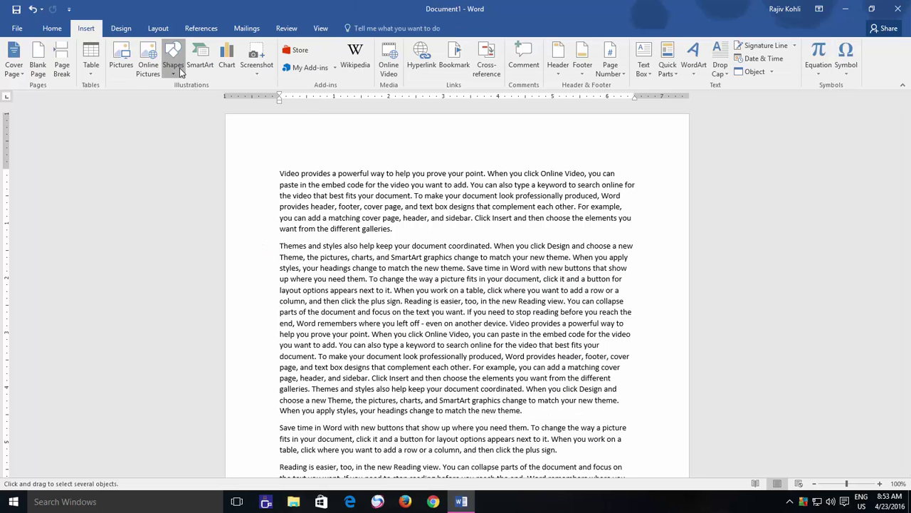
click(178, 68)
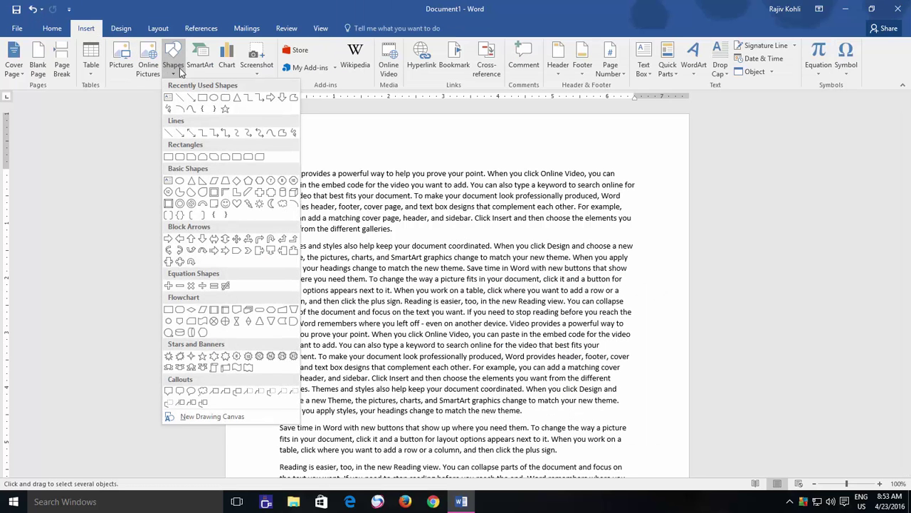
click(214, 239)
mouse_move(357, 308)
mouse_down()
mouse_move(401, 343)
mouse_move(545, 388)
mouse_up()
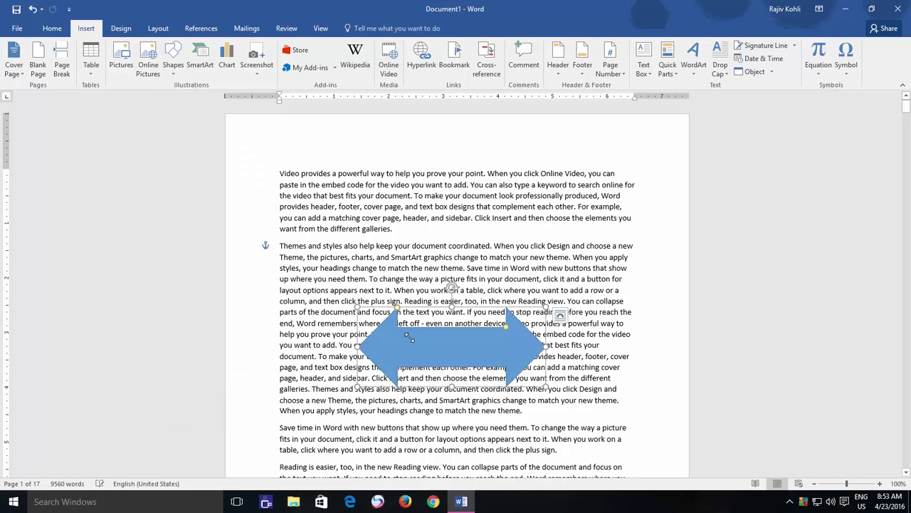
drag(508, 332, 505, 340)
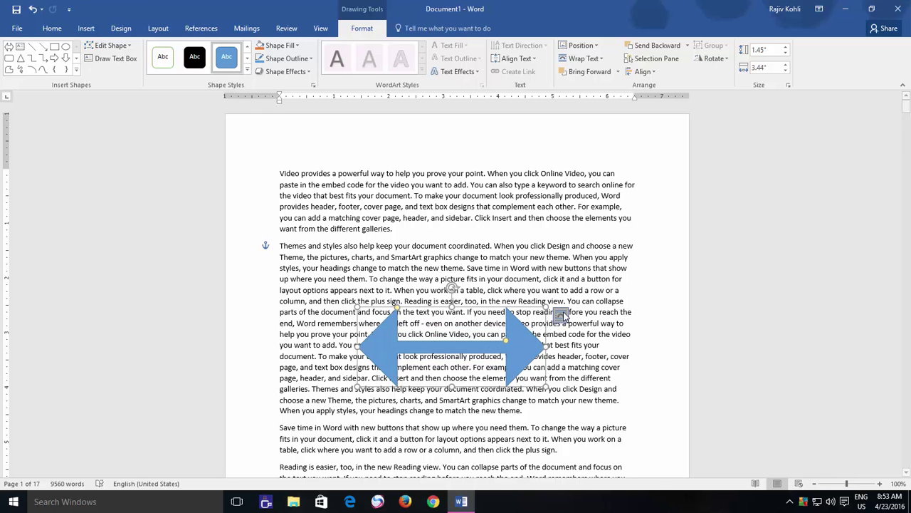
Set the arrow's wrapping to Through, after trying Square and Tight
click(560, 314)
click(600, 389)
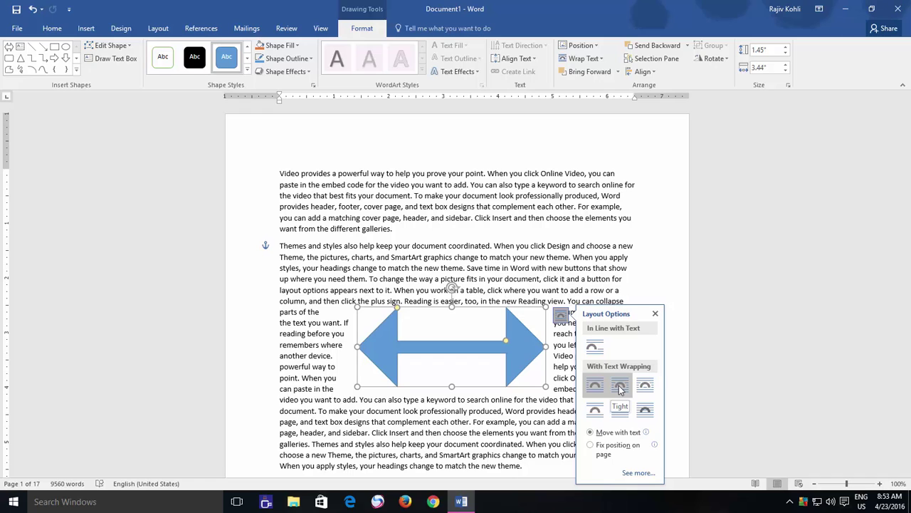
click(620, 388)
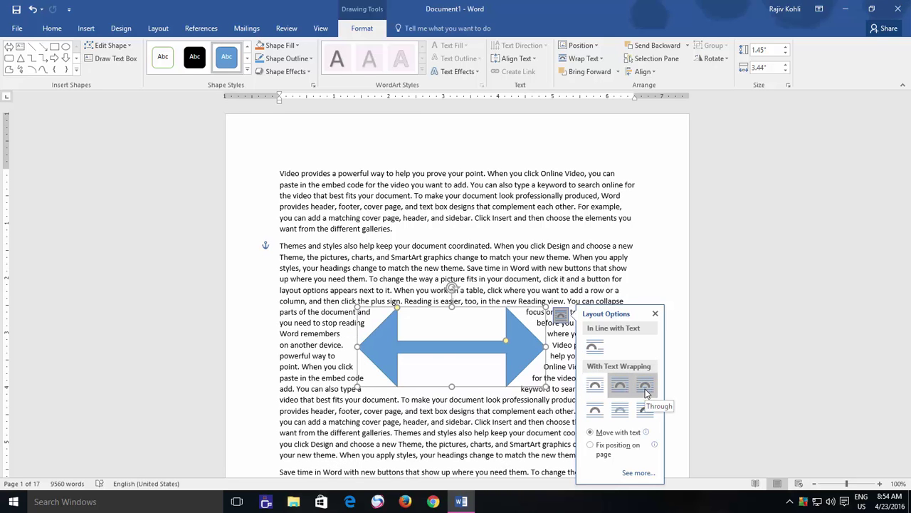
click(646, 392)
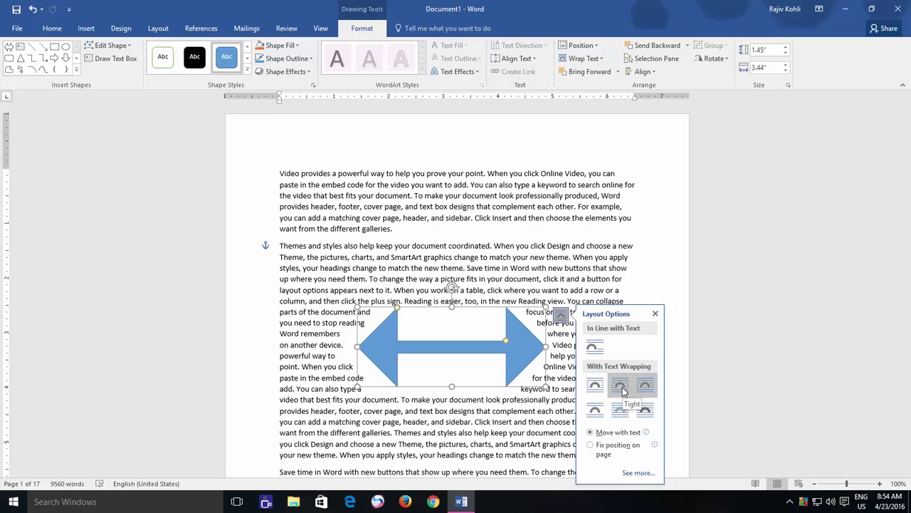
click(655, 315)
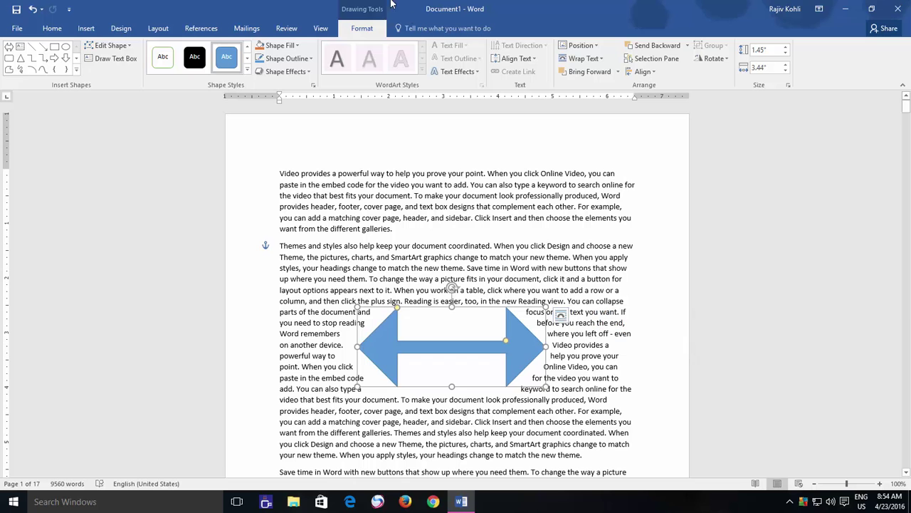
Edit the arrow's wrap points, dragging and adding points to raise the top boundary above the shaft
click(585, 60)
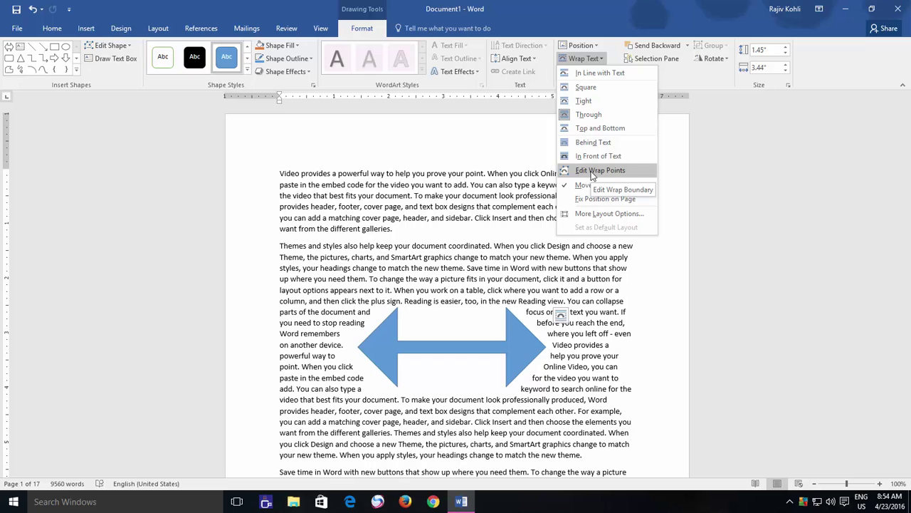
click(591, 173)
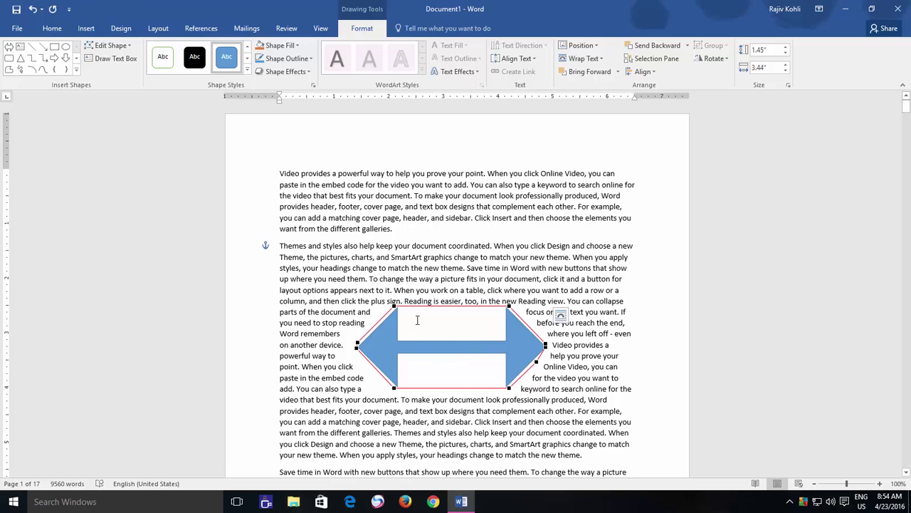
mouse_move(393, 305)
mouse_down()
mouse_move(388, 322)
mouse_move(409, 320)
mouse_move(389, 321)
mouse_move(394, 306)
mouse_up()
mouse_move(537, 363)
mouse_down()
mouse_move(551, 374)
mouse_move(533, 363)
mouse_up()
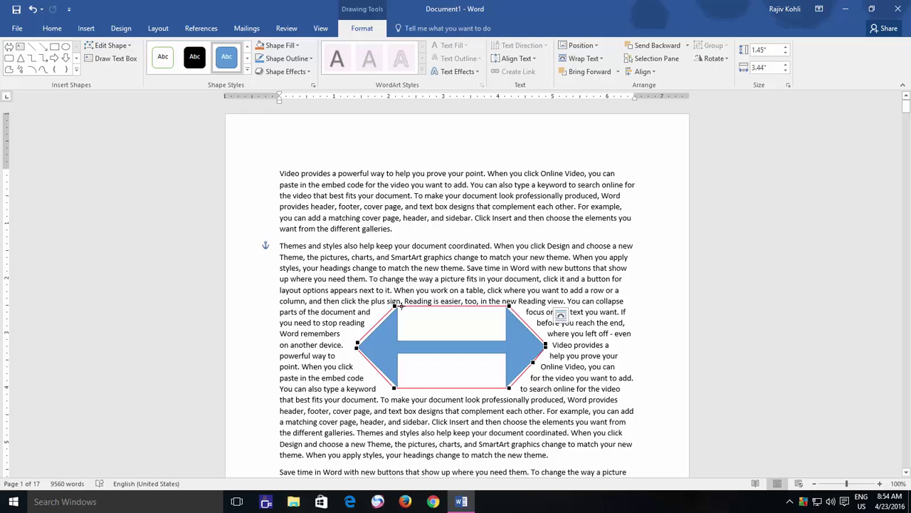
drag(401, 304, 402, 331)
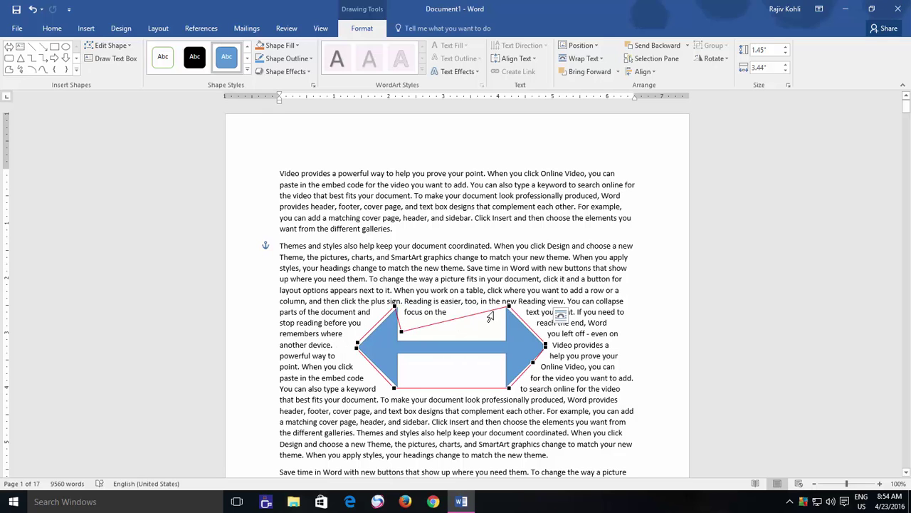
drag(510, 307, 534, 311)
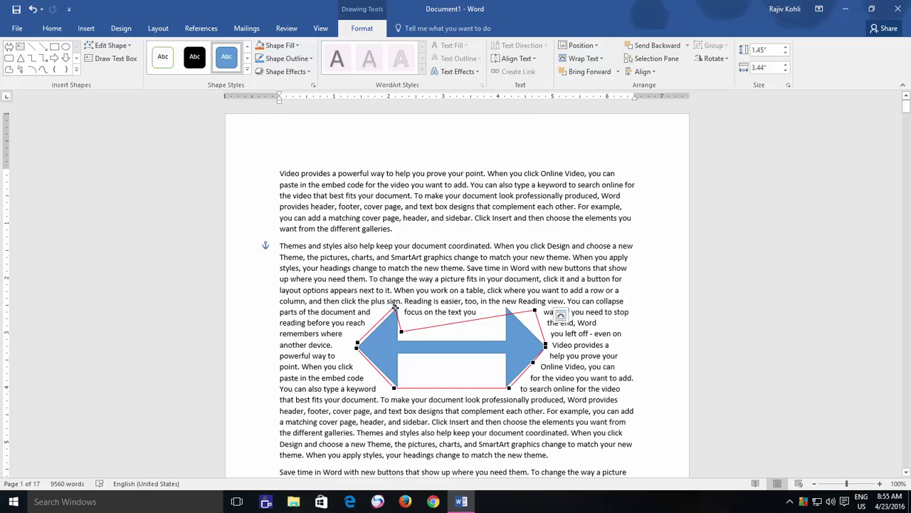
drag(395, 308, 425, 321)
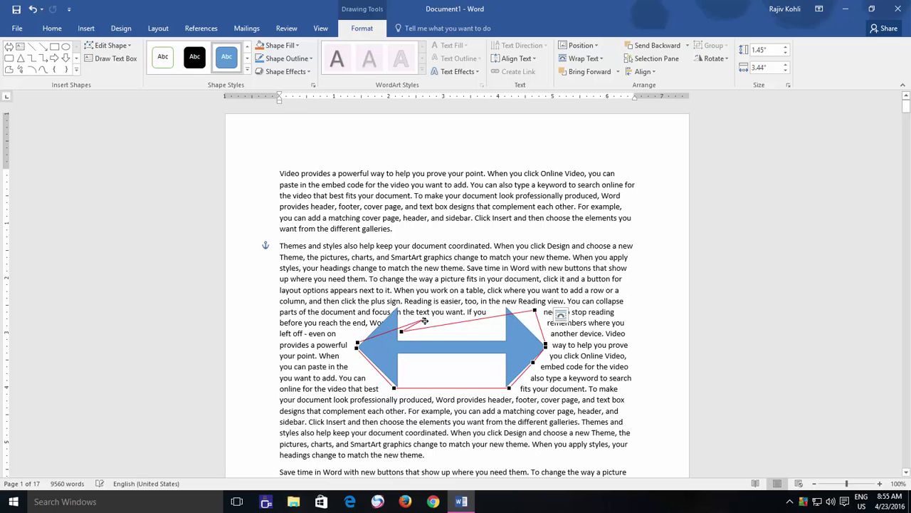
drag(379, 338, 401, 292)
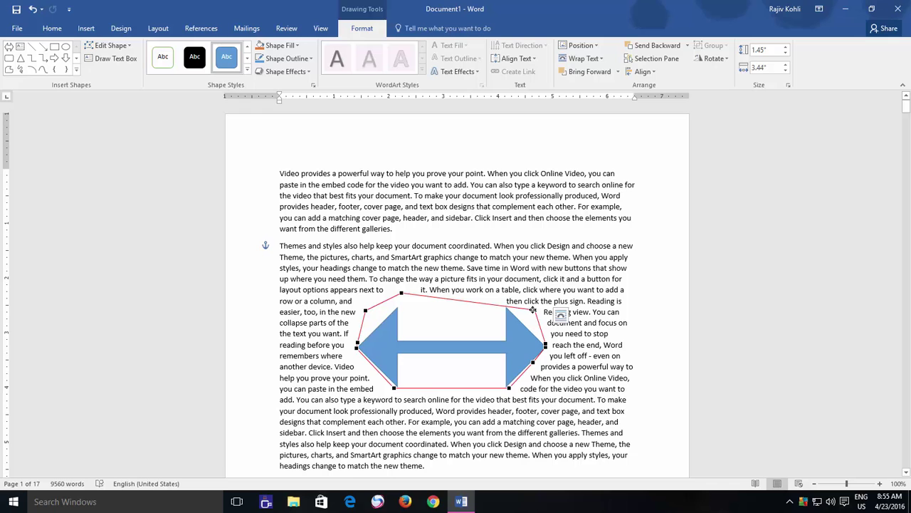
drag(532, 308, 524, 292)
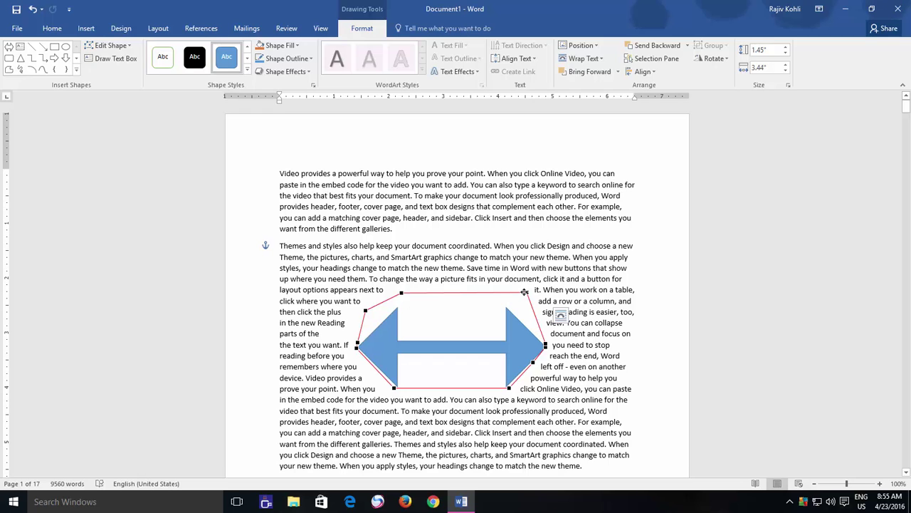
Switch the arrow to Square wrapping and back to Through, checking the reset wrap points
click(594, 61)
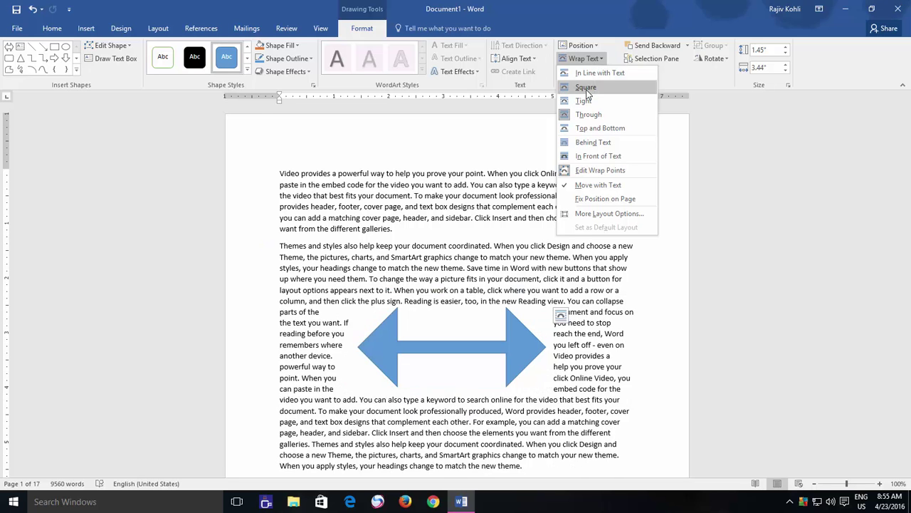
click(588, 89)
click(588, 60)
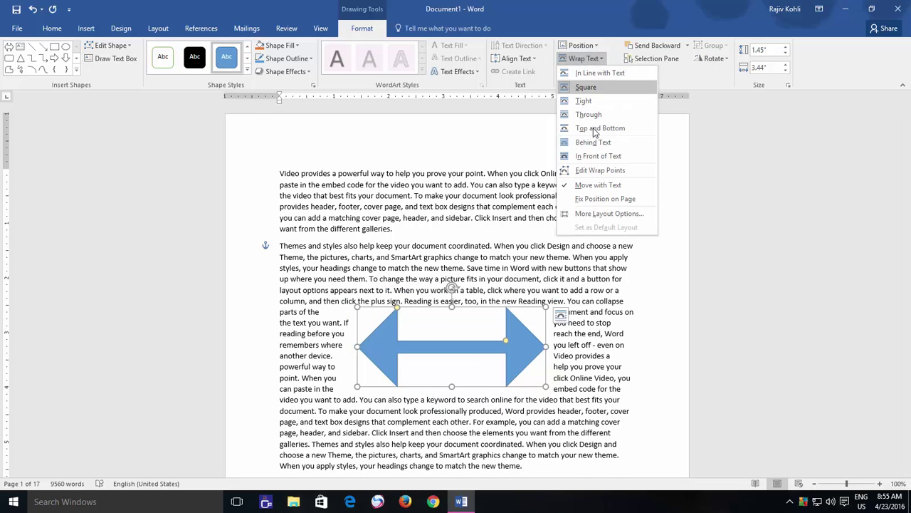
click(573, 168)
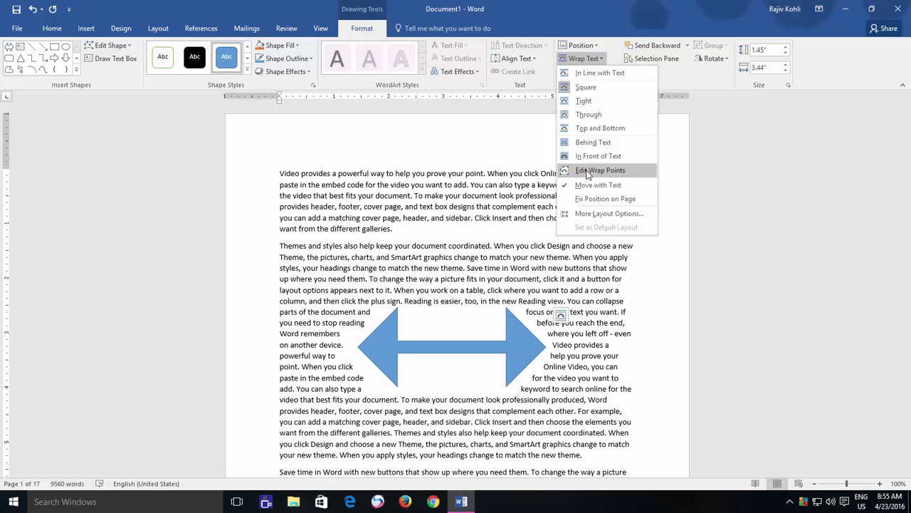
click(589, 60)
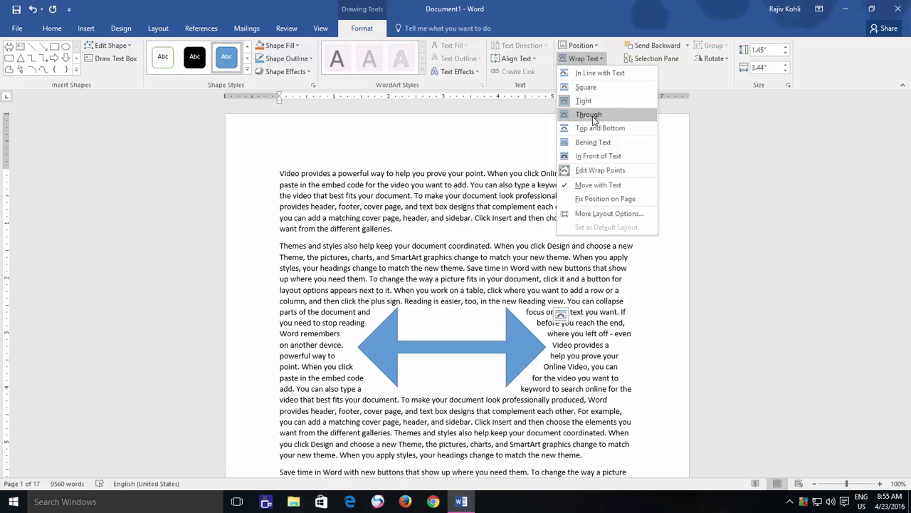
click(405, 350)
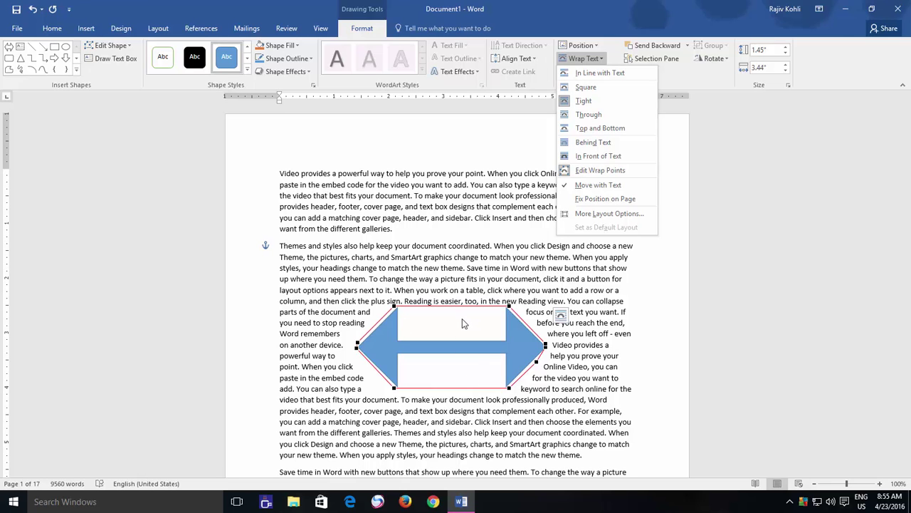
Reset the arrow to Square wrapping and turn on Edit Wrap Points
click(582, 116)
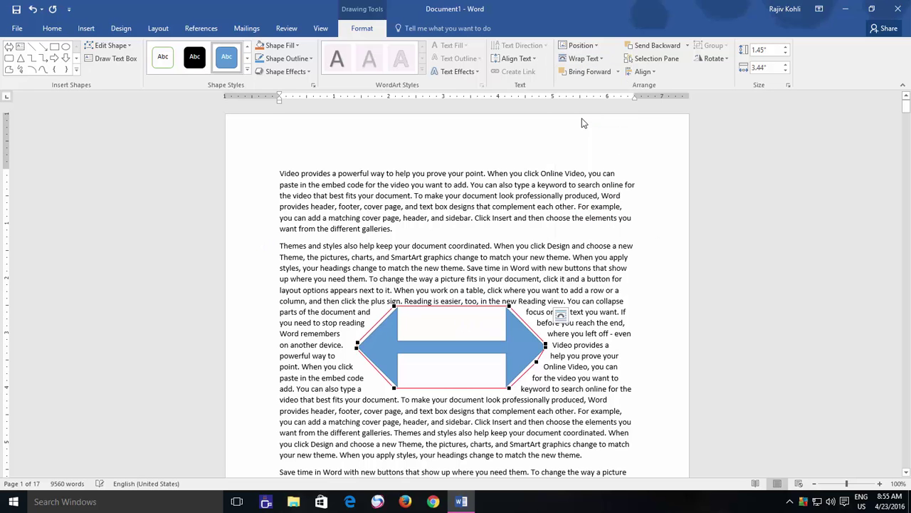
click(583, 58)
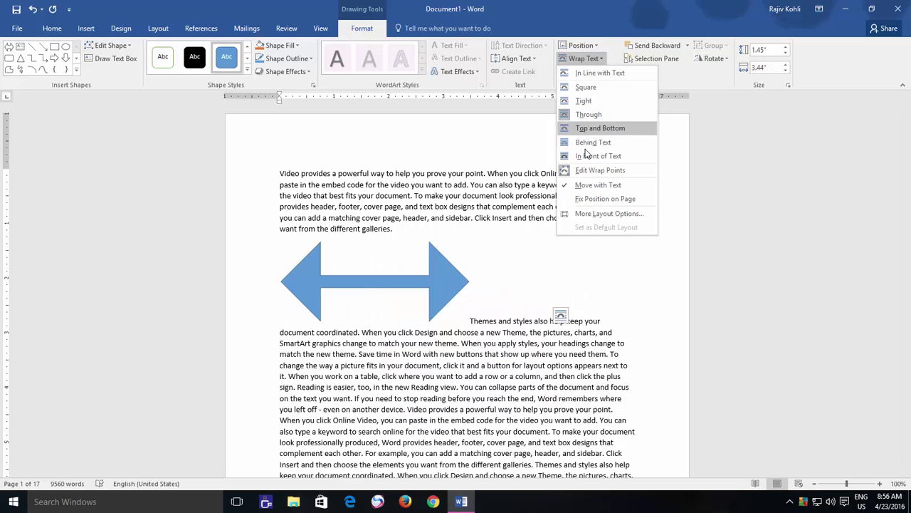
click(611, 88)
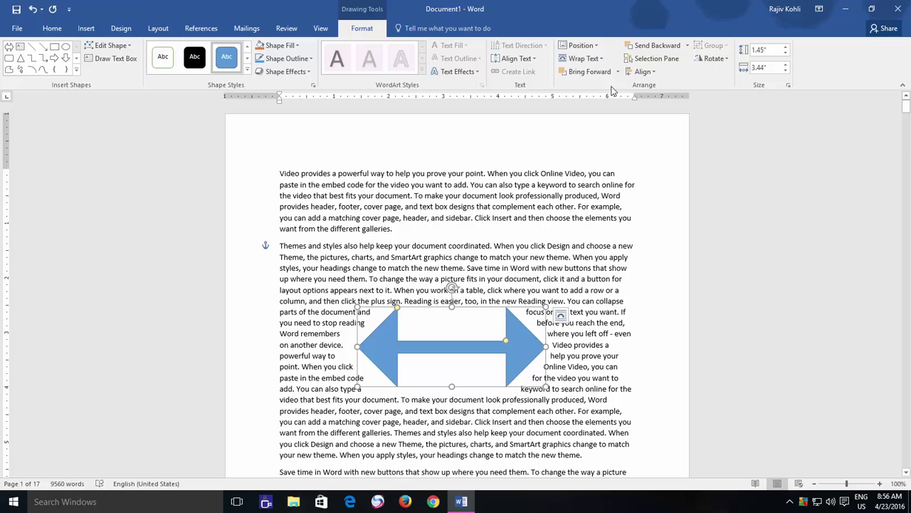
click(583, 59)
click(594, 172)
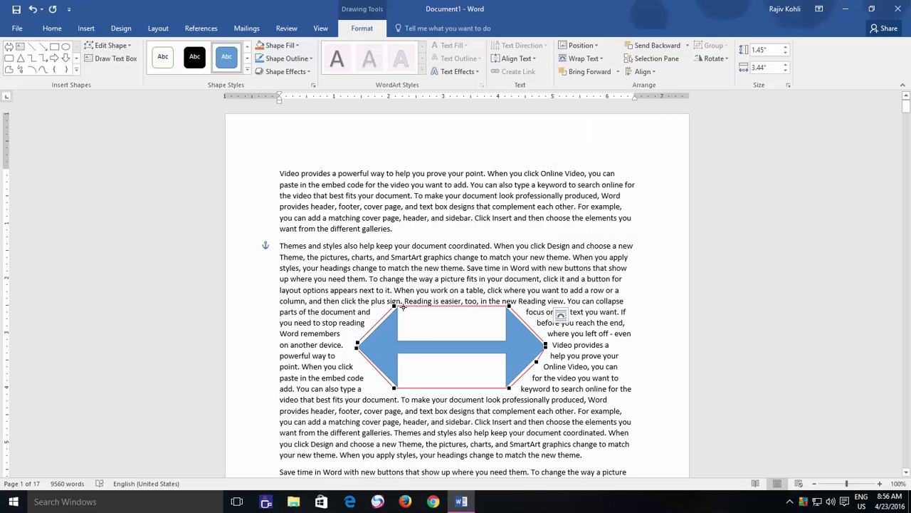
Drag the top wrap points down and bottom points up into the arrow's gaps, then reselect it
drag(403, 306, 404, 338)
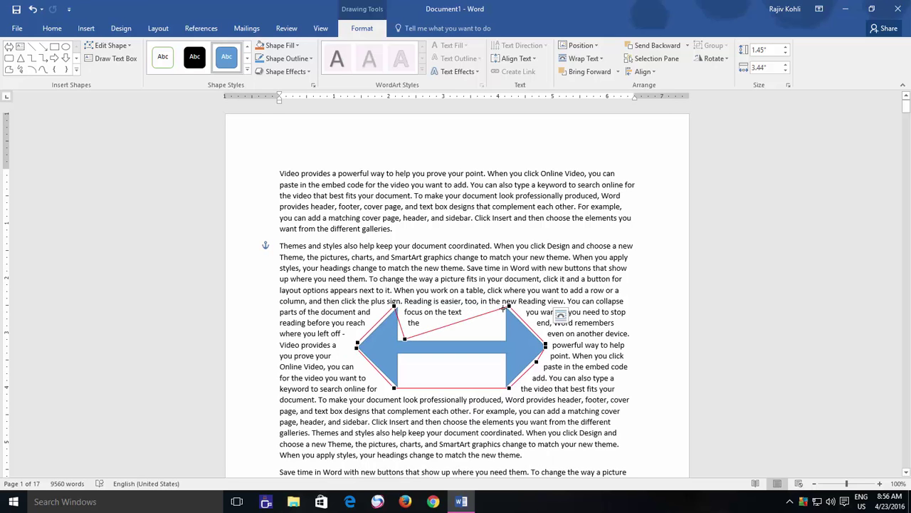
drag(503, 308, 501, 336)
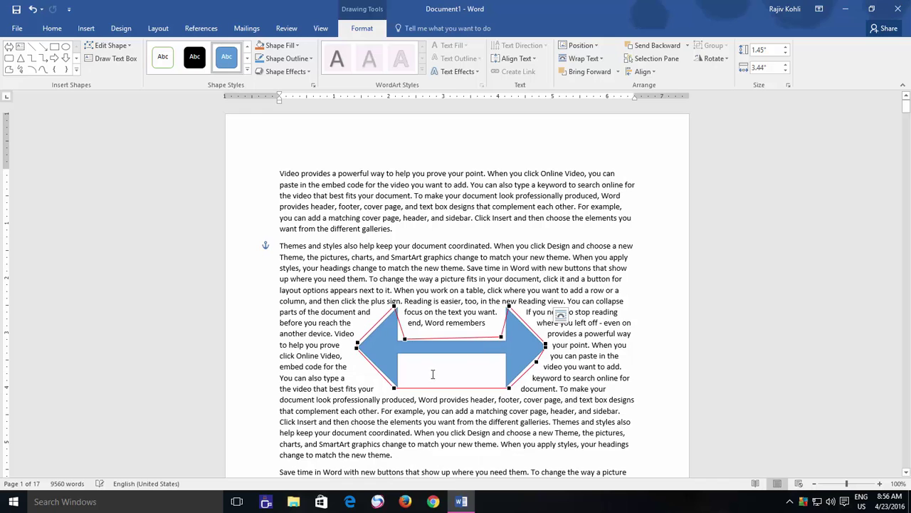
drag(400, 388, 406, 360)
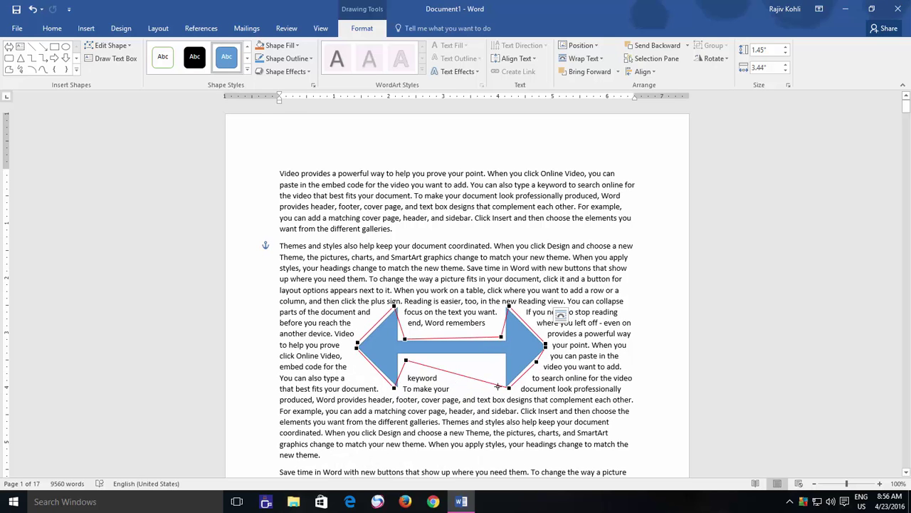
drag(502, 385, 501, 360)
click(484, 274)
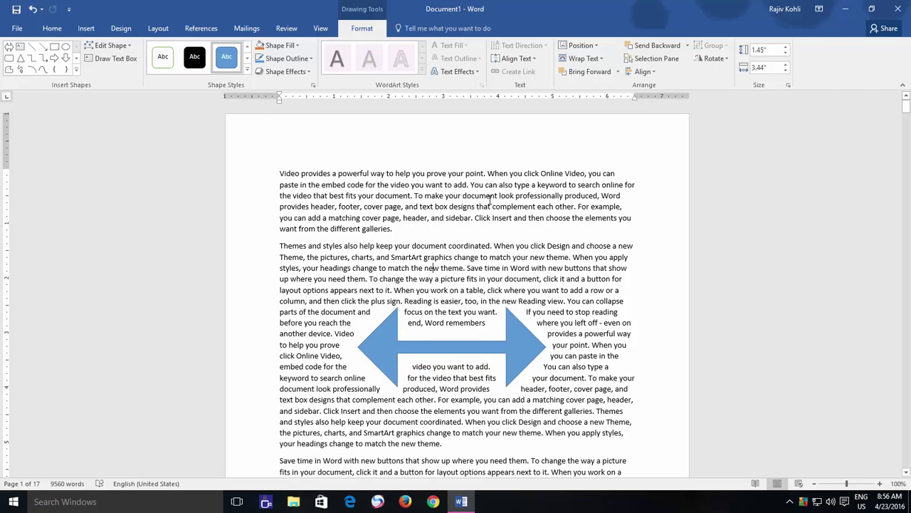
click(520, 340)
click(362, 28)
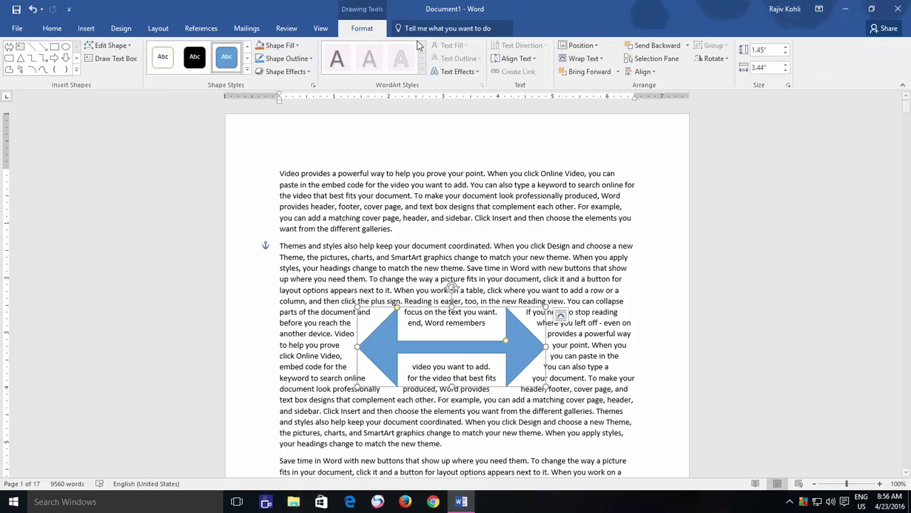
Add and remove blank paragraphs before the Themes paragraph to see the arrow move with text
click(584, 58)
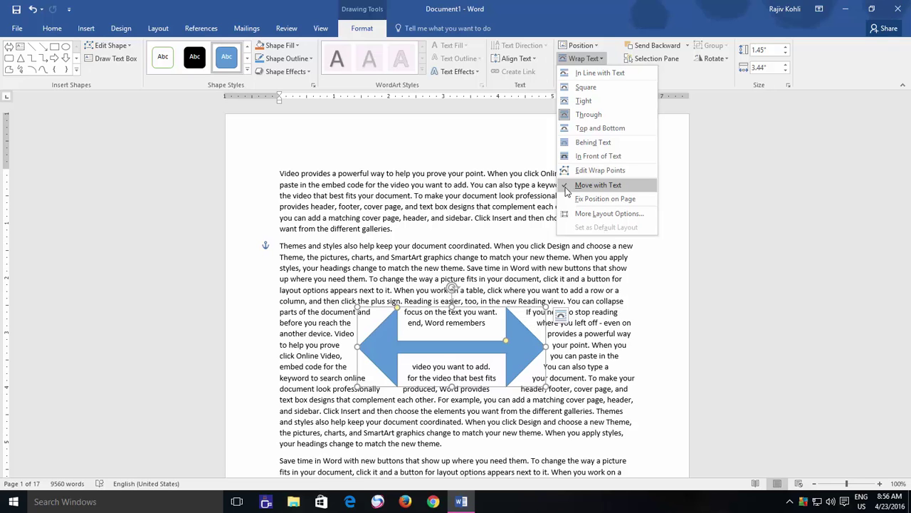
click(351, 249)
click(280, 246)
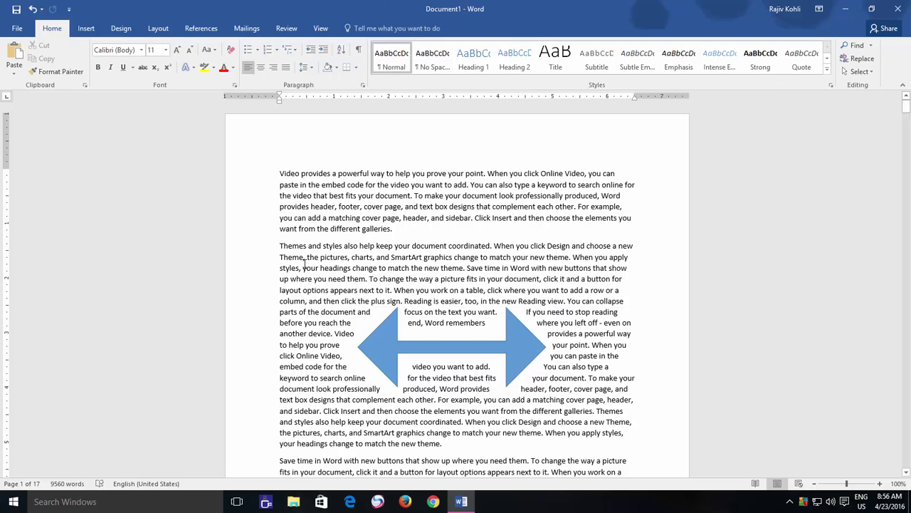
key(Return)
key(Return)
key(Return)
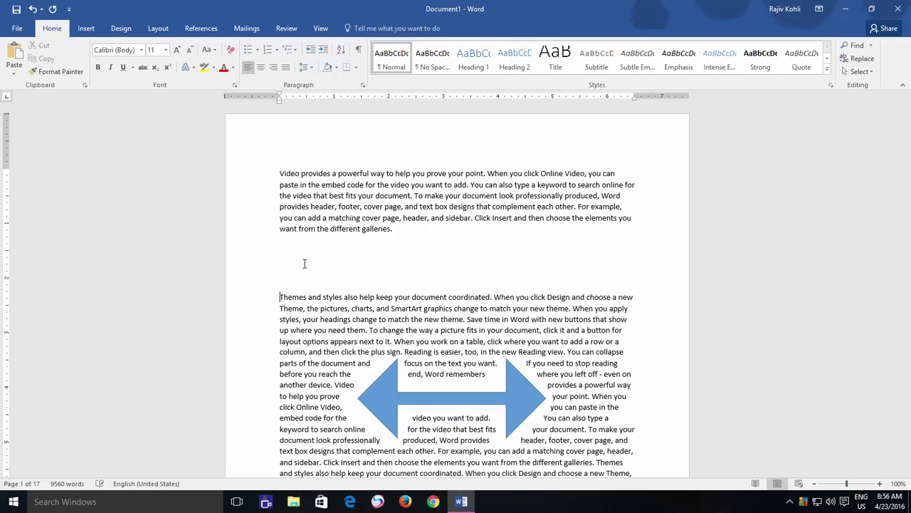
key(Return)
key(Return)
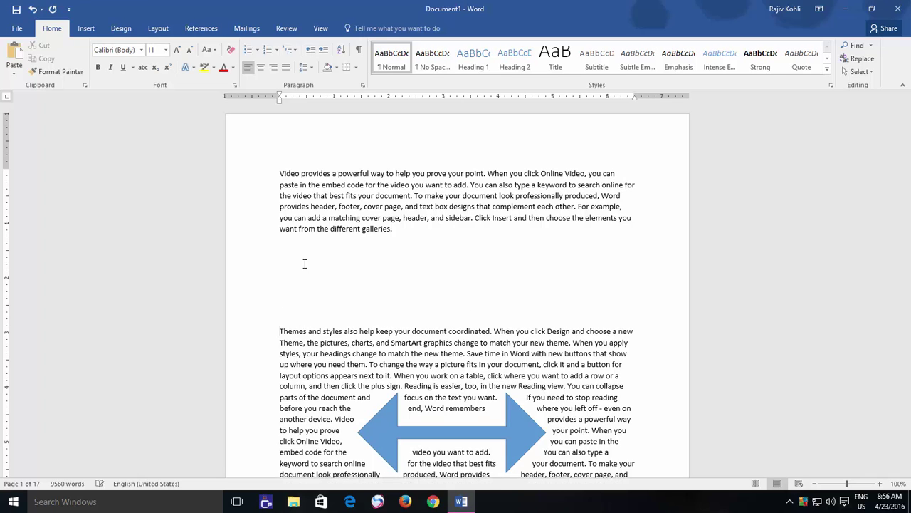
key(BackSpace)
key(BackSpace)
key(BackSpace)
key(BackSpace)
key(BackSpace)
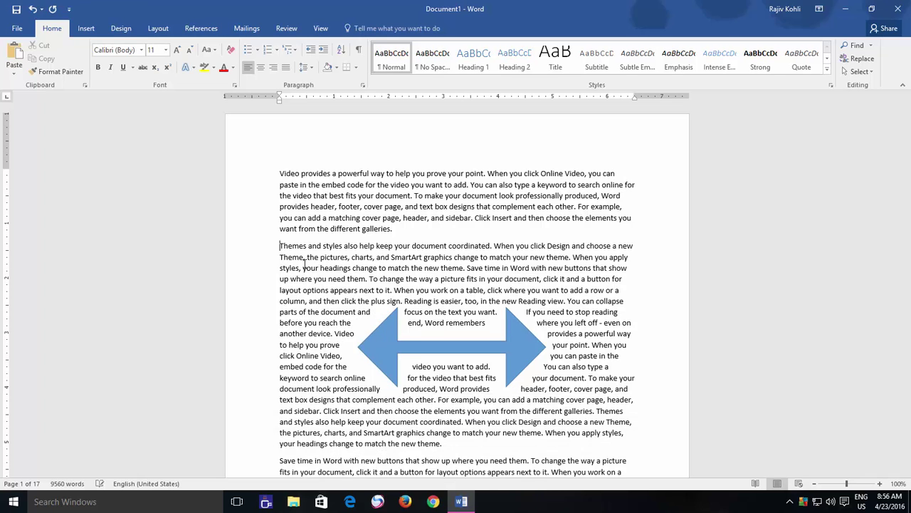
Set the arrow's Wrap Text option to Fix Position on Page
click(525, 354)
click(367, 30)
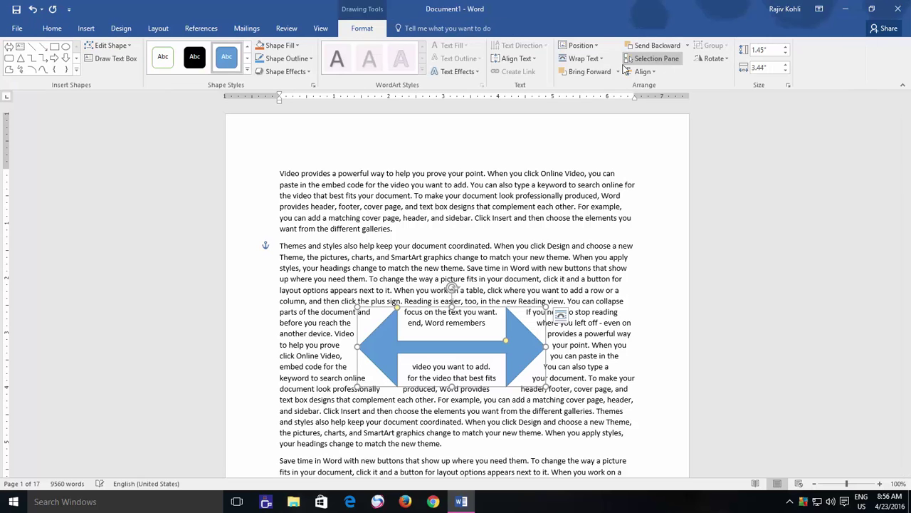
click(583, 58)
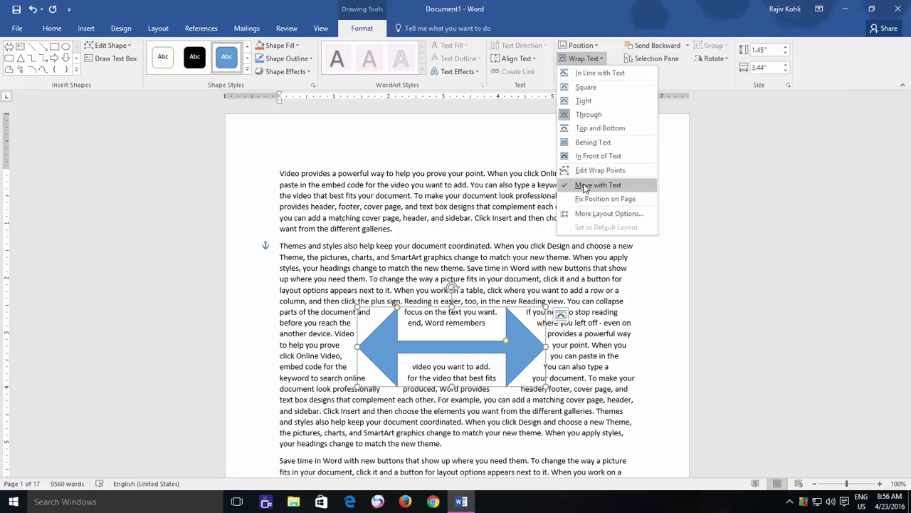
click(584, 185)
click(585, 59)
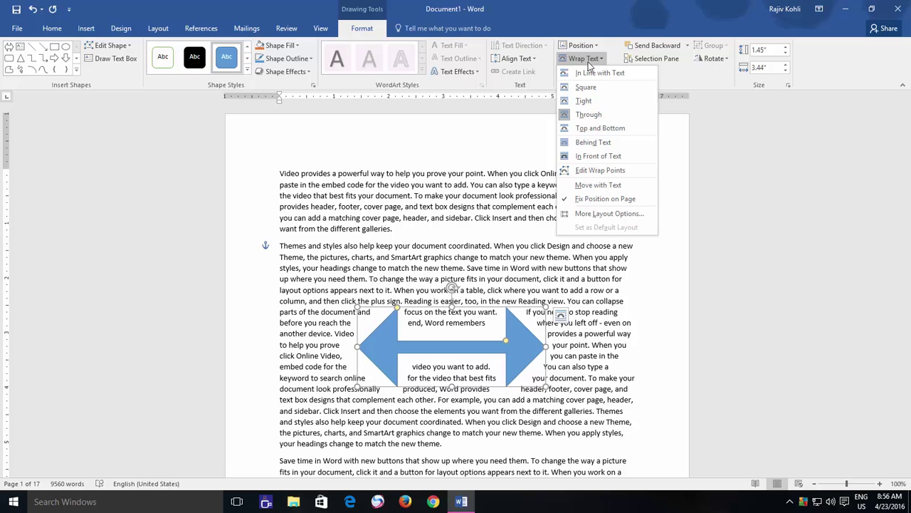
click(586, 60)
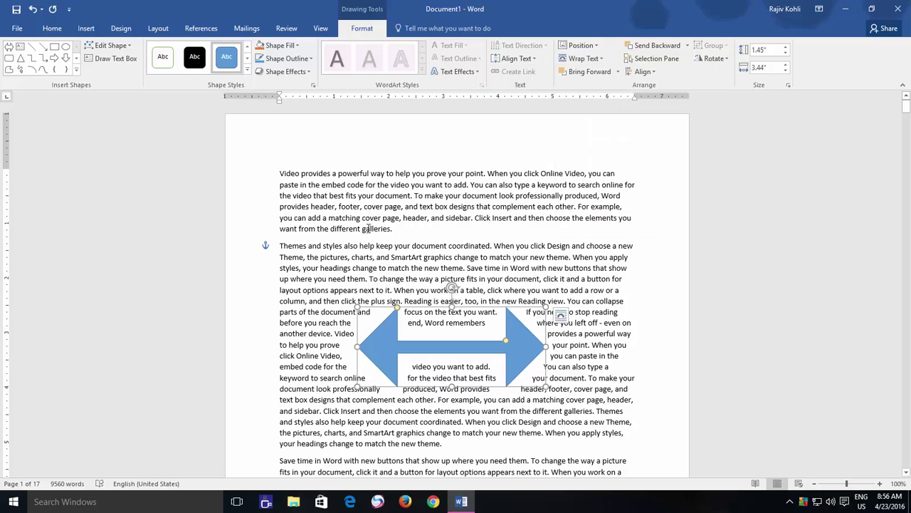
Add and remove a blank paragraph before Themes to confirm the arrow stays put
click(282, 246)
key(Return)
key(Return)
key(Return)
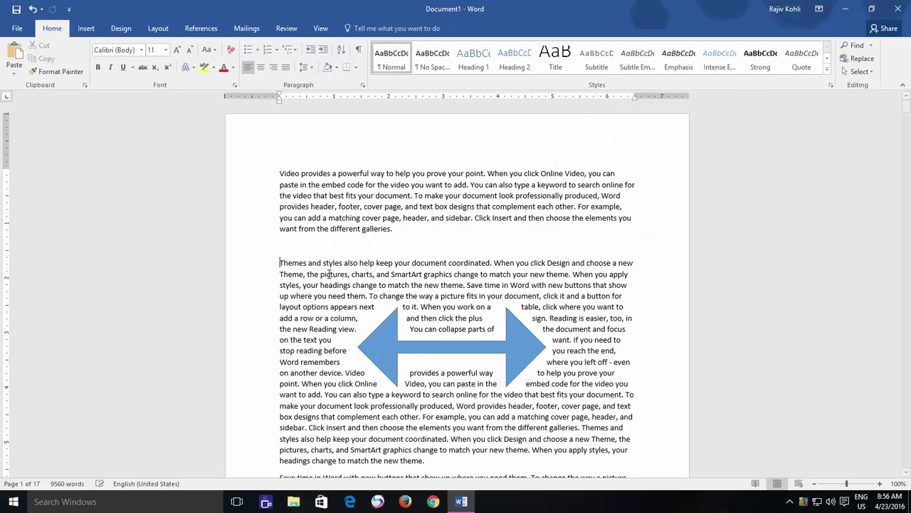
key(BackSpace)
key(BackSpace)
key(BackSpace)
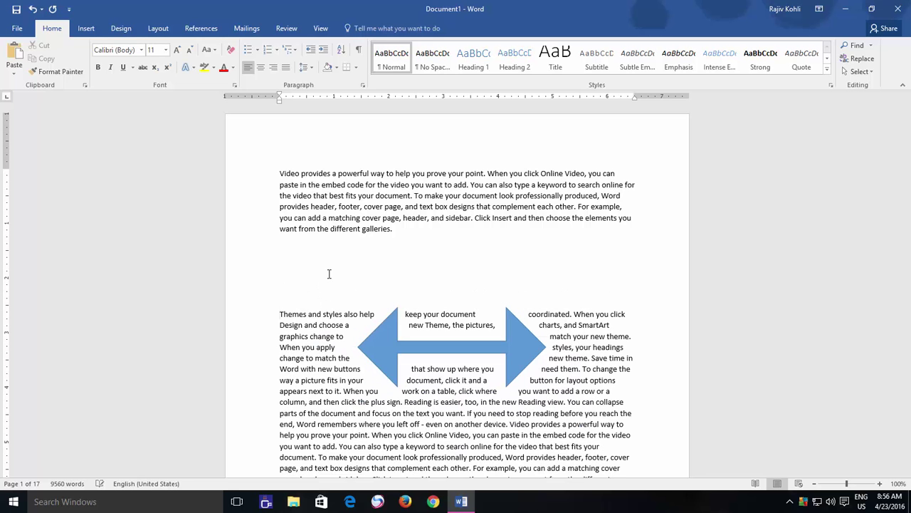
key(BackSpace)
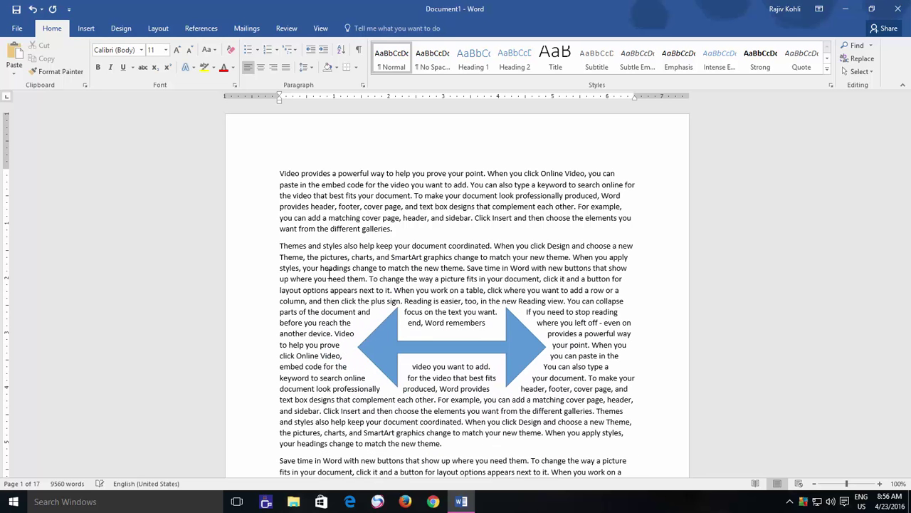
Open the Layout dialog's text-wrapping settings for the arrow shape
click(524, 342)
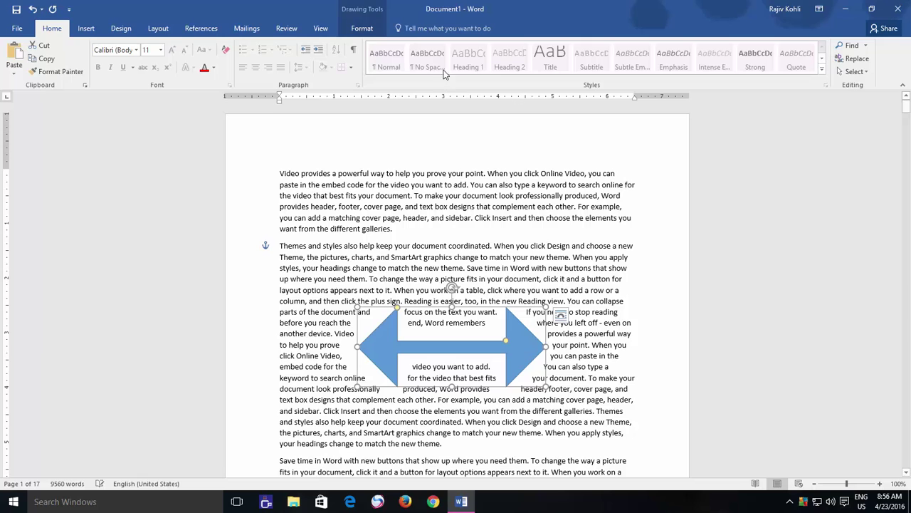
click(362, 28)
click(598, 60)
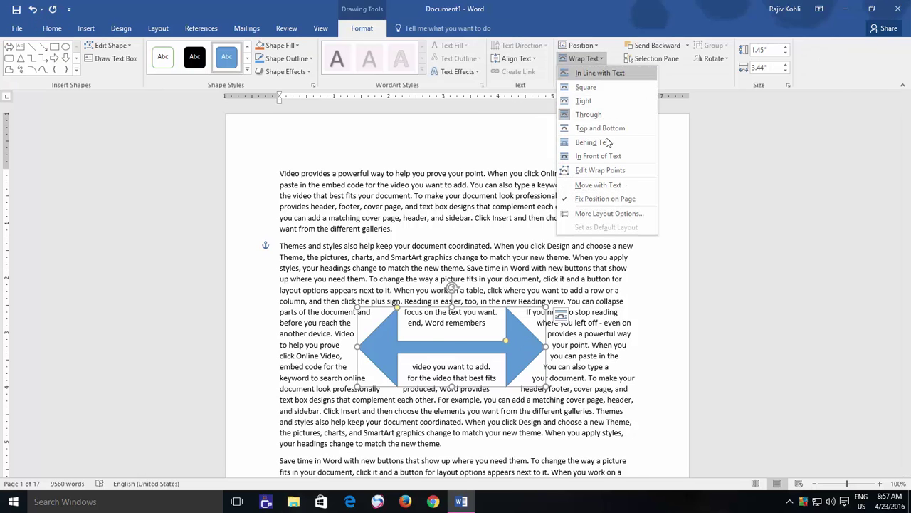
click(613, 212)
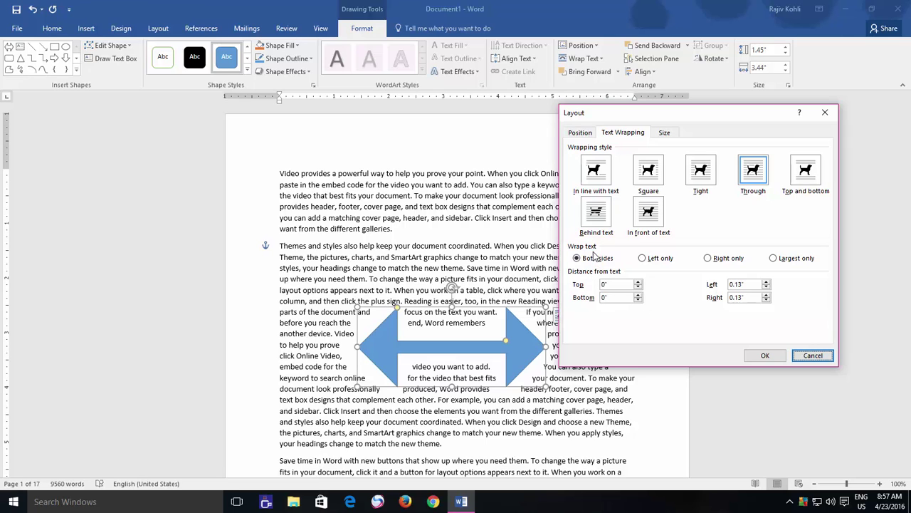
Try each wrapping style in turn, then settle on Square
click(667, 171)
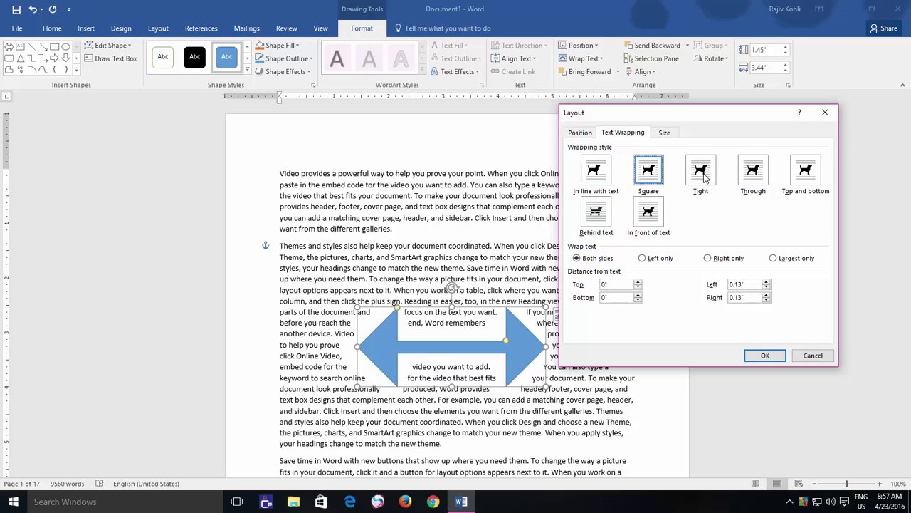
click(709, 178)
click(758, 178)
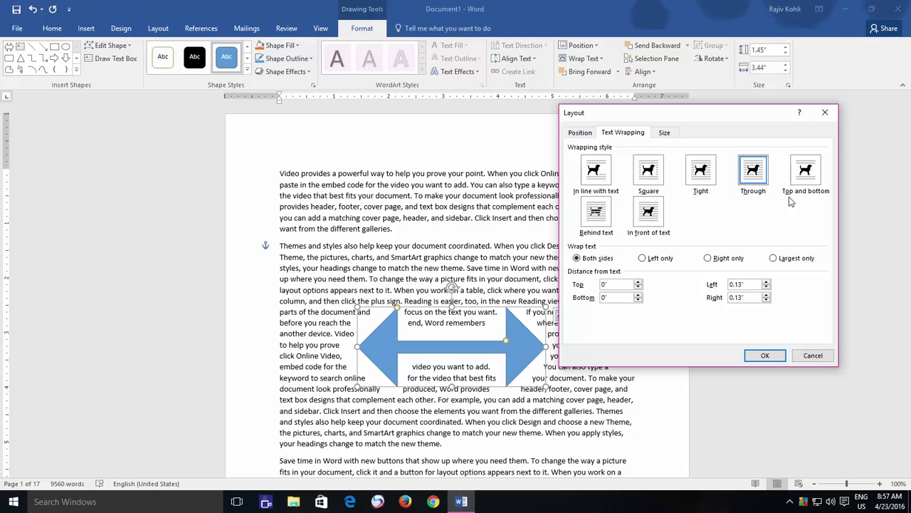
click(814, 180)
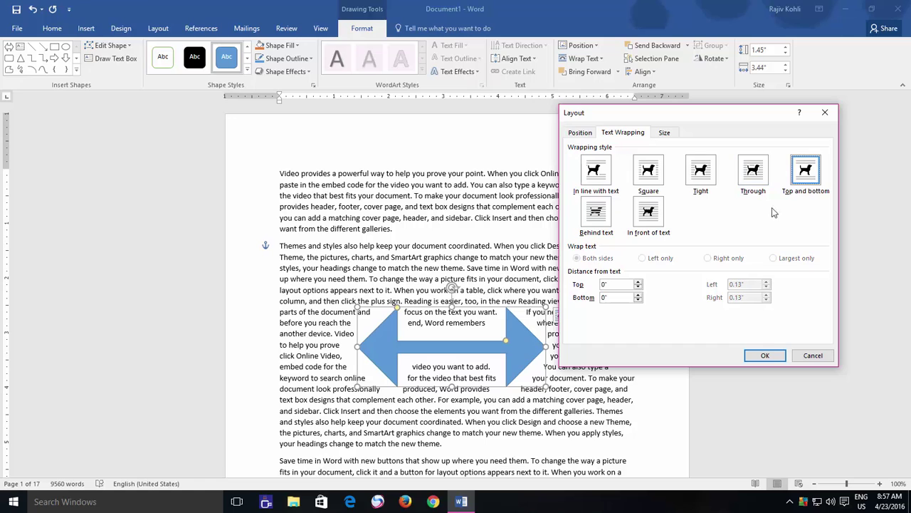
click(656, 224)
click(593, 222)
click(594, 183)
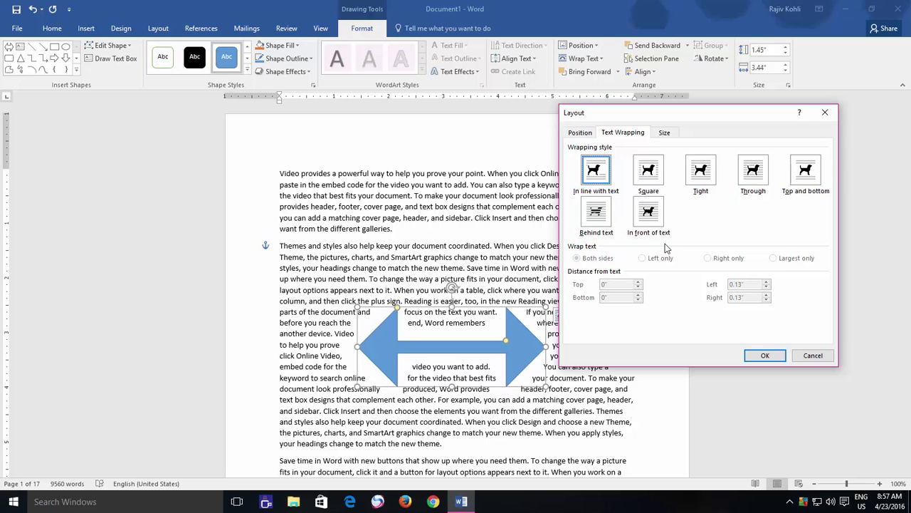
click(650, 184)
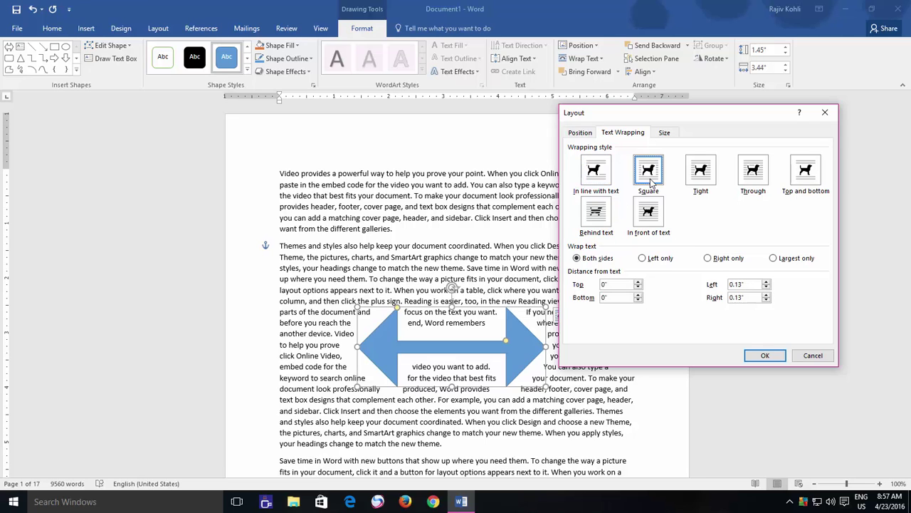
Wrap text on the arrow's left side only, then drag the arrow right
click(649, 262)
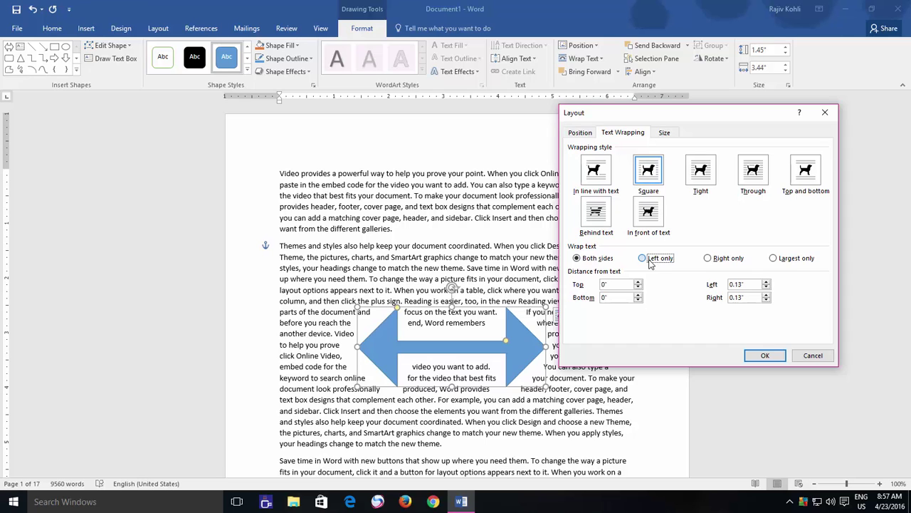
click(709, 259)
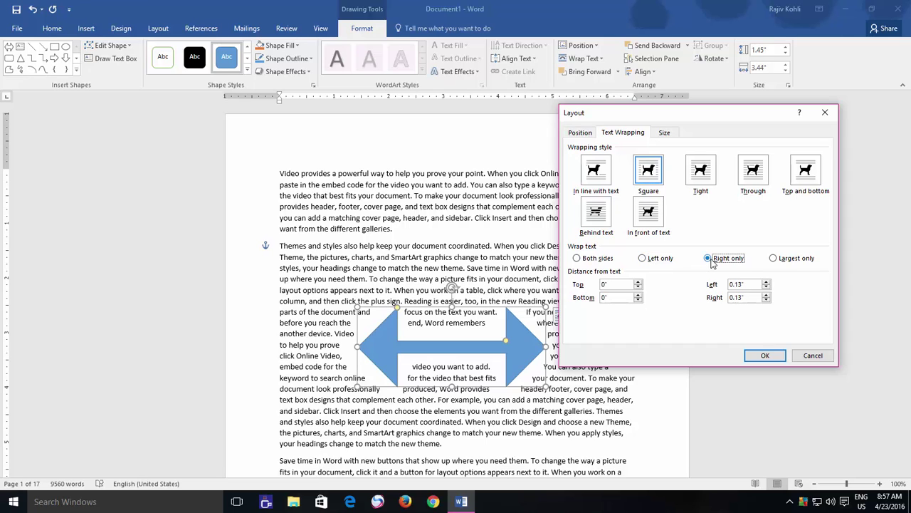
click(645, 260)
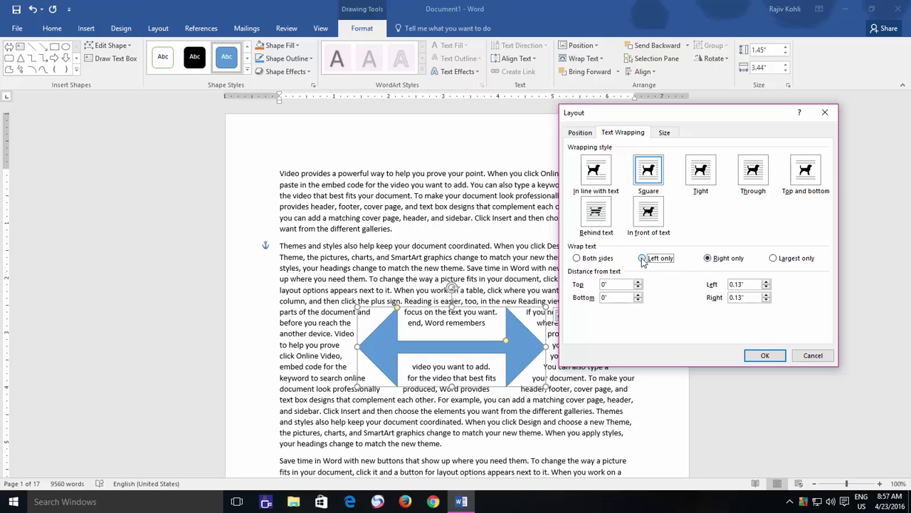
click(765, 357)
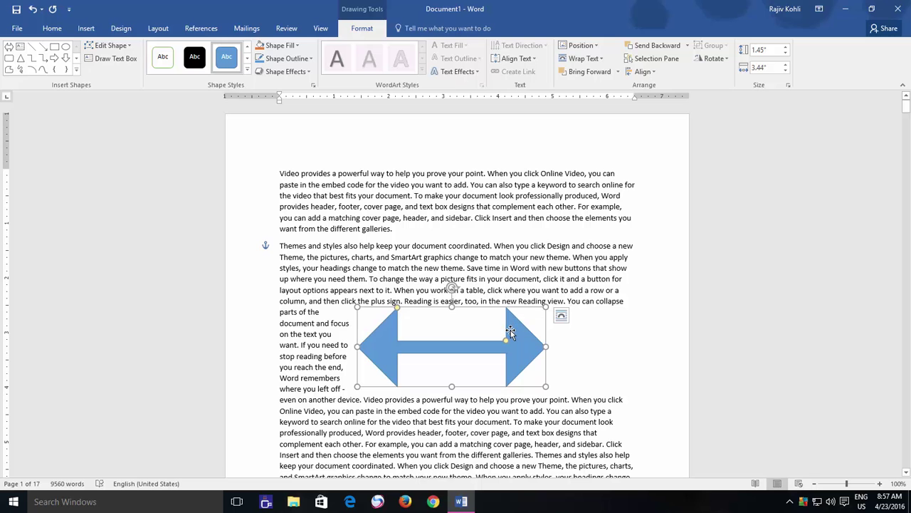
drag(511, 333, 580, 338)
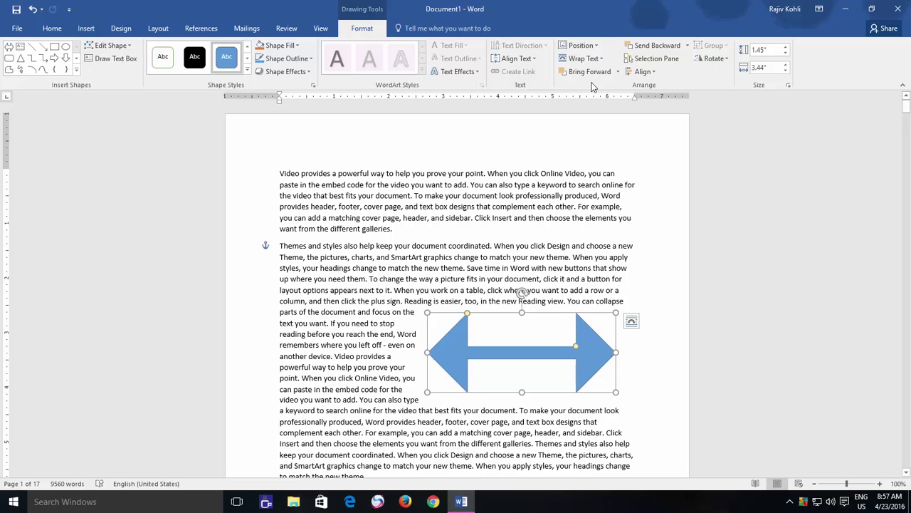
Change the arrow's wrapping to Largest only and nudge it beside the text
click(583, 58)
click(605, 214)
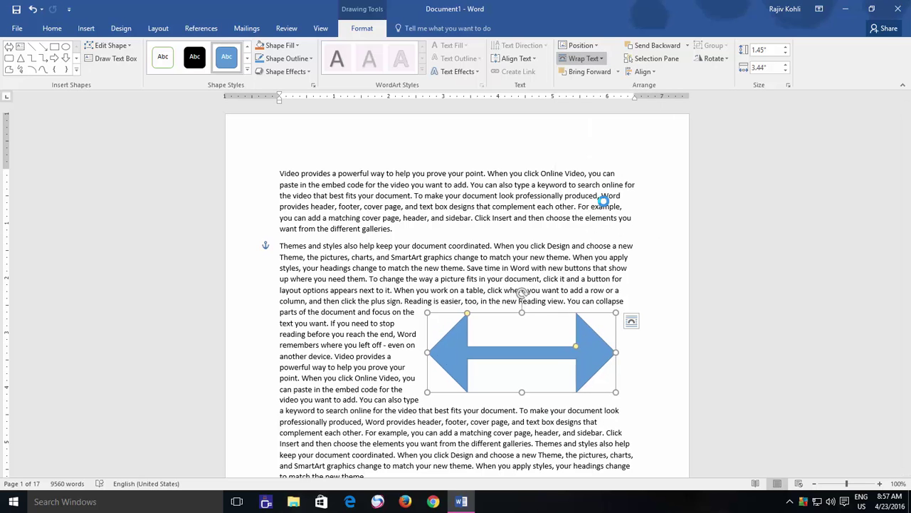
click(773, 258)
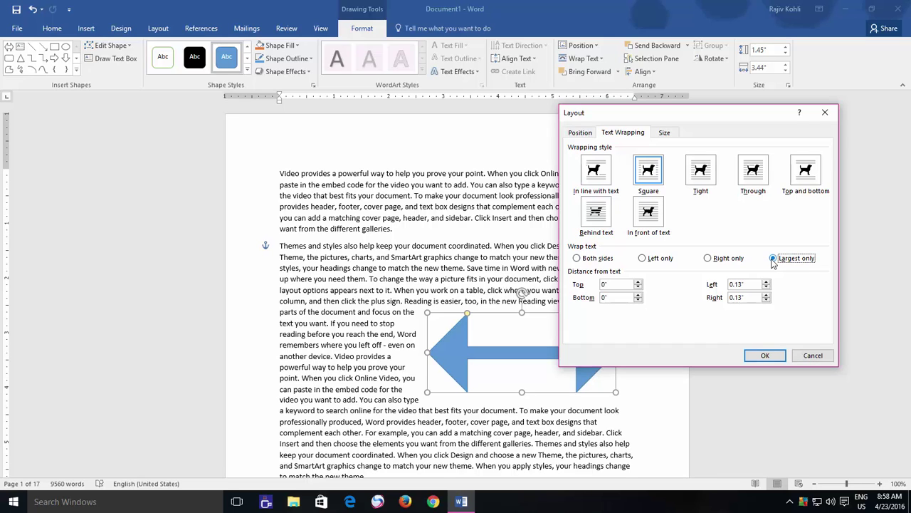
click(765, 355)
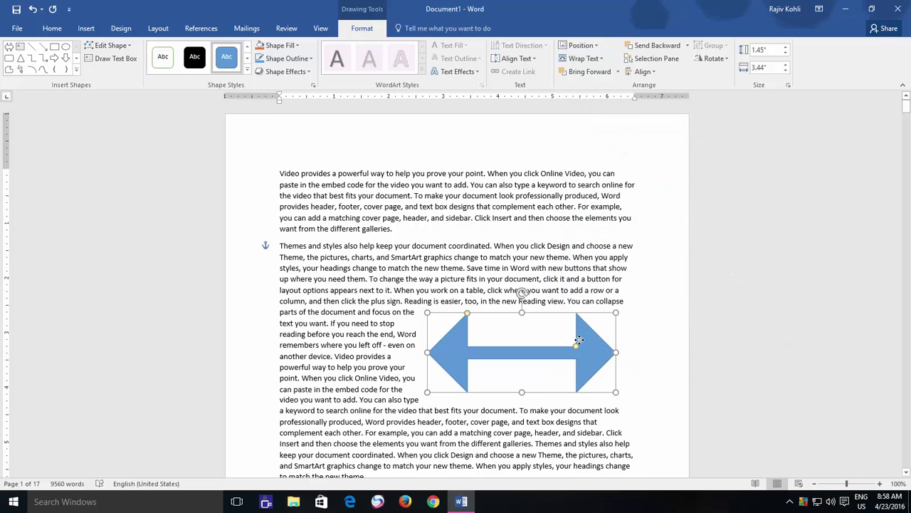
mouse_move(584, 334)
mouse_down()
mouse_move(469, 337)
mouse_move(595, 339)
mouse_up()
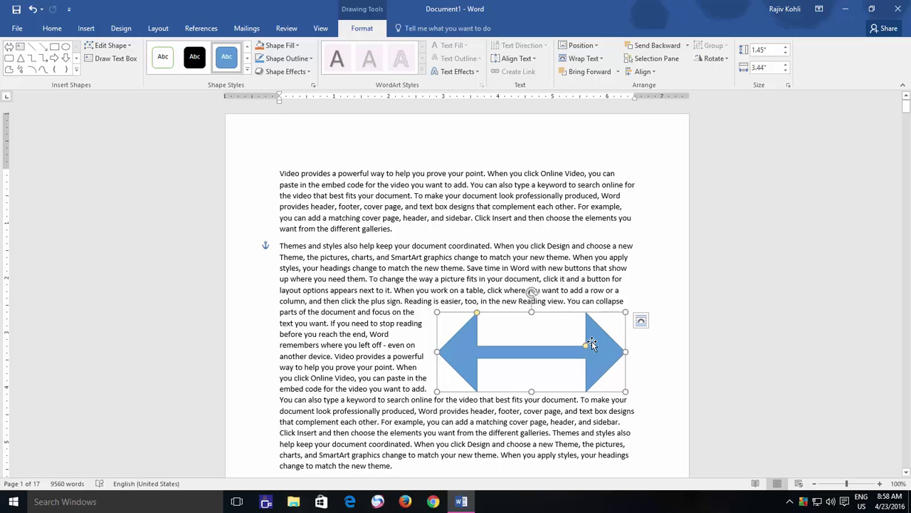
Reopen the arrow's layout settings, cycle through the wrapping styles, and return to Square
click(585, 59)
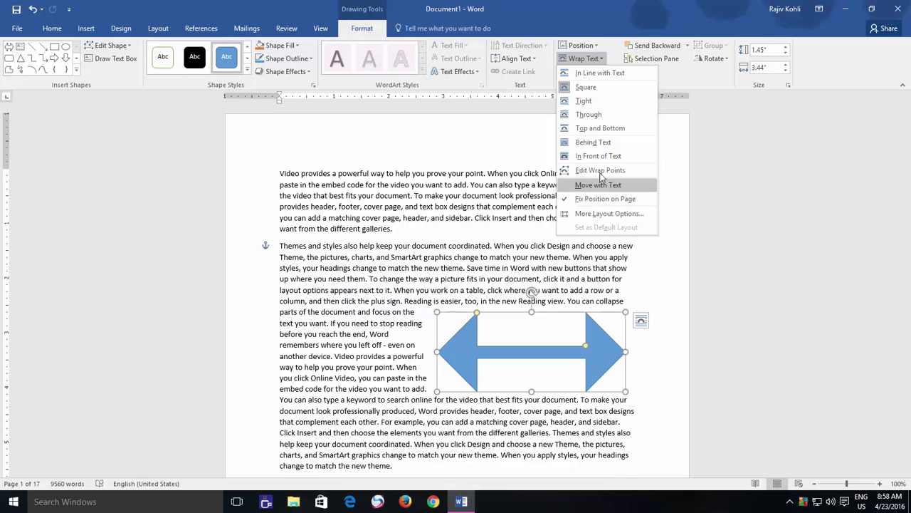
click(601, 214)
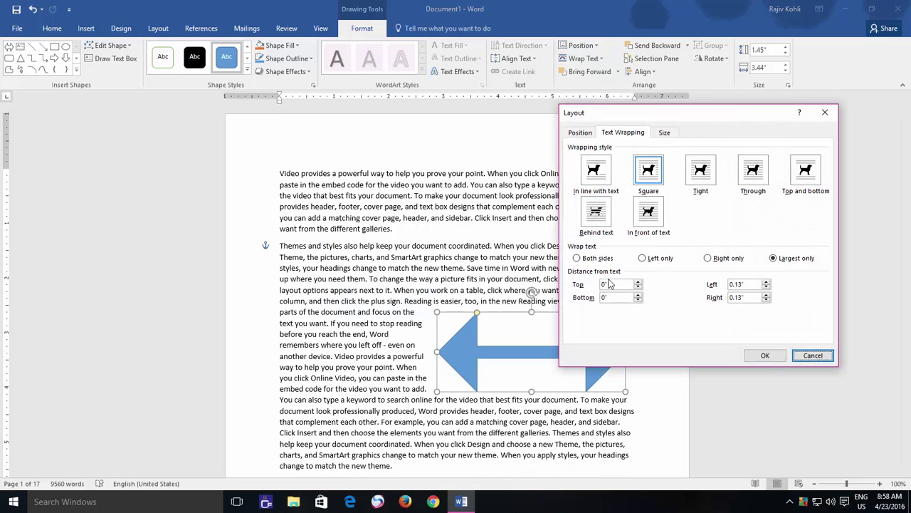
click(701, 170)
click(754, 171)
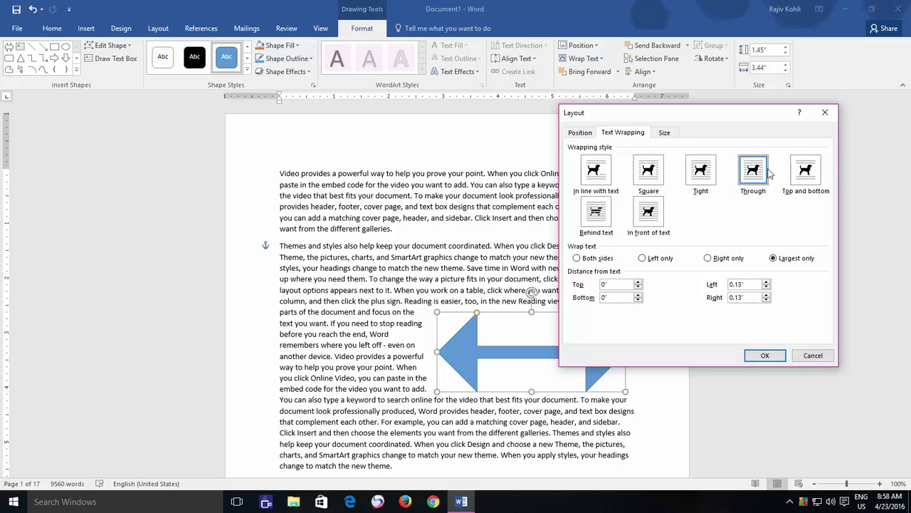
click(805, 171)
click(649, 213)
click(596, 213)
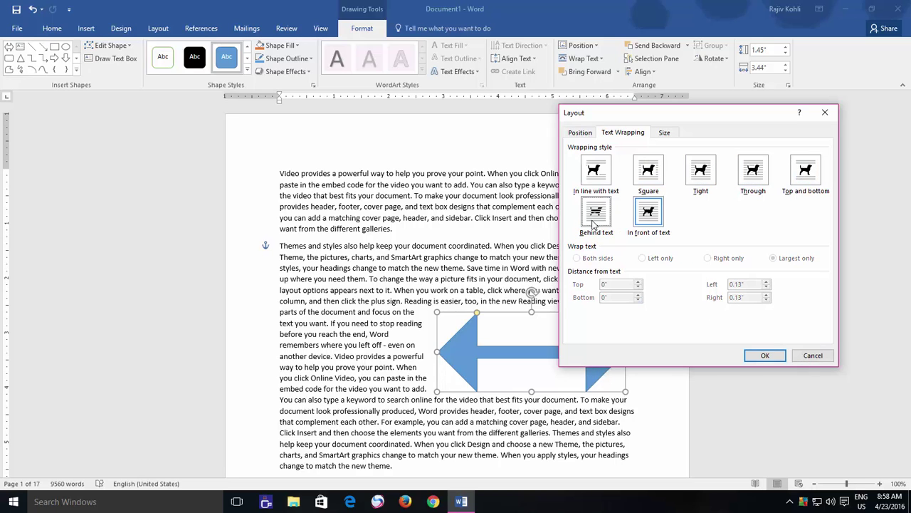
click(595, 172)
click(655, 177)
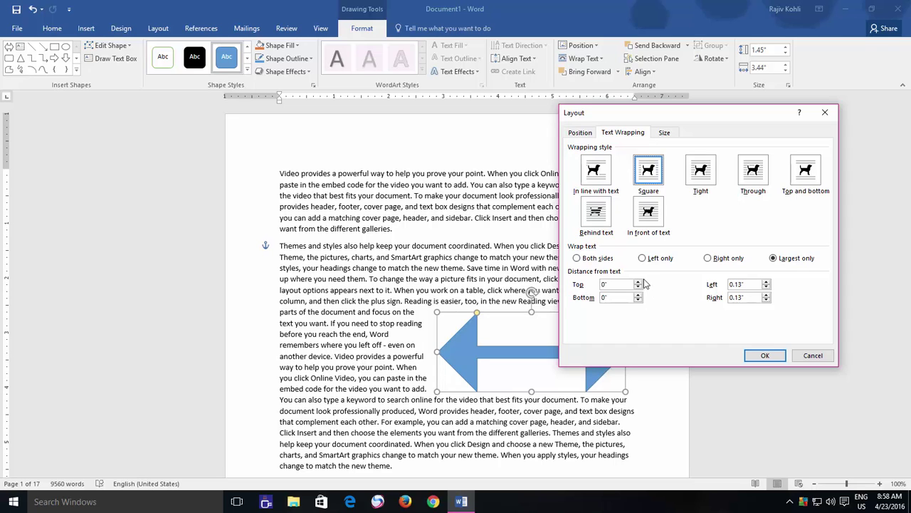
Set Top, Bottom, Left and Right distance from text to 0.1" and apply
click(637, 281)
click(639, 295)
click(766, 286)
click(767, 300)
click(763, 358)
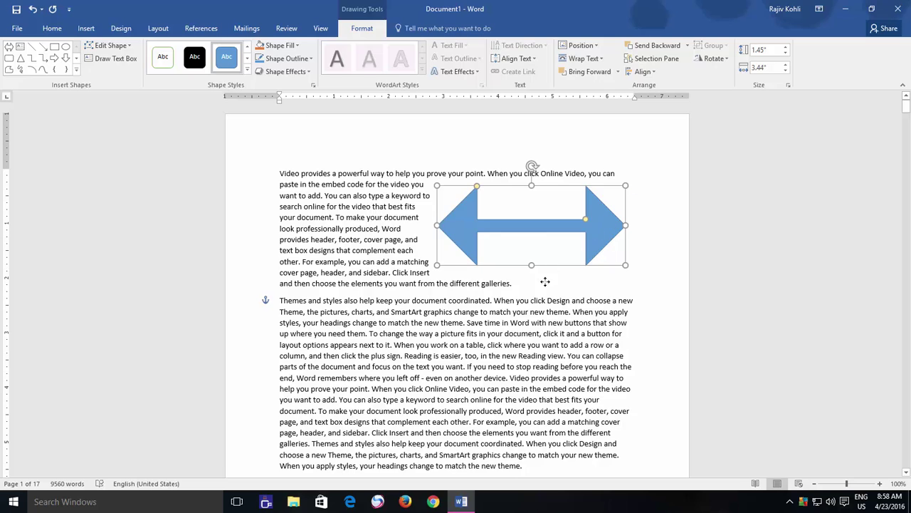
Drag the arrow into the second paragraph, resize it to 1.27" by 2.73", and wrap Both sides
drag(598, 221, 528, 333)
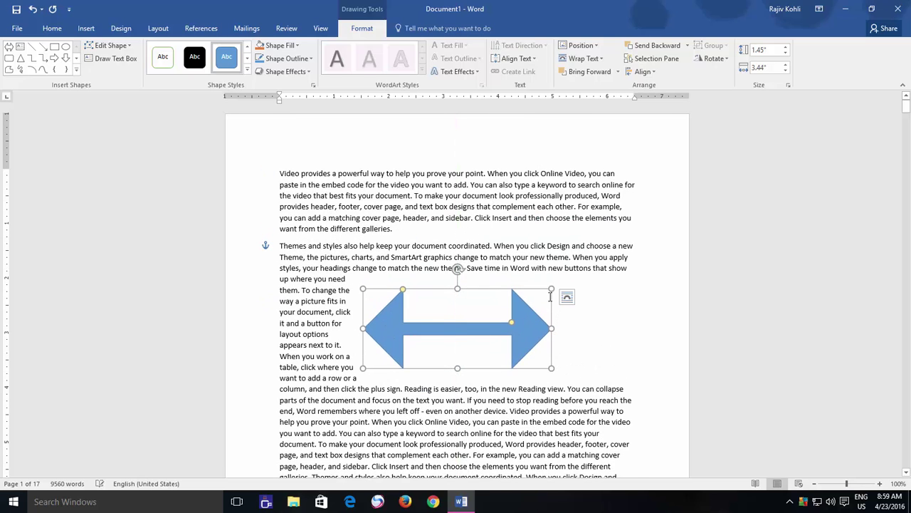
drag(548, 287, 512, 297)
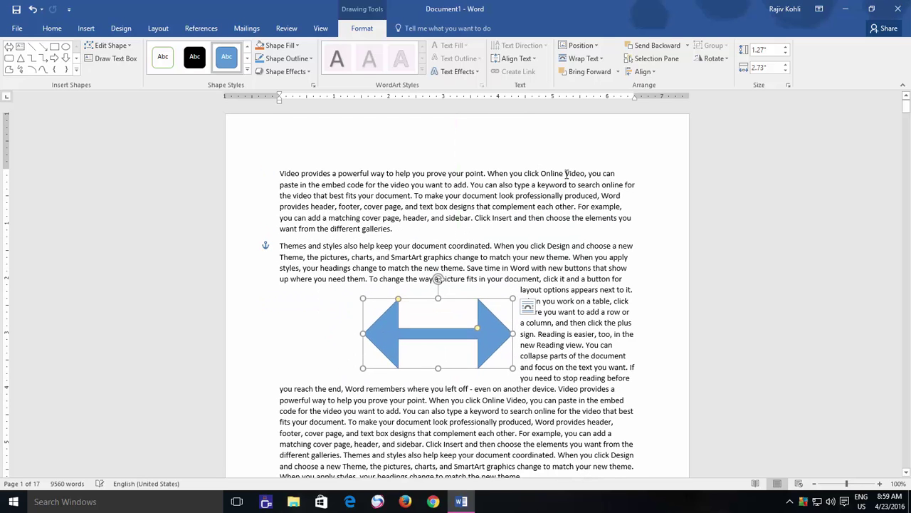
click(583, 59)
click(600, 212)
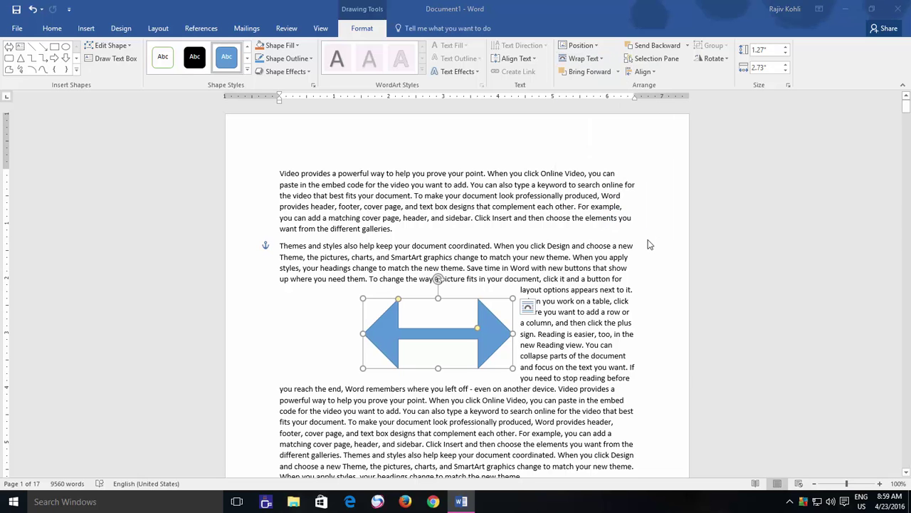
click(605, 259)
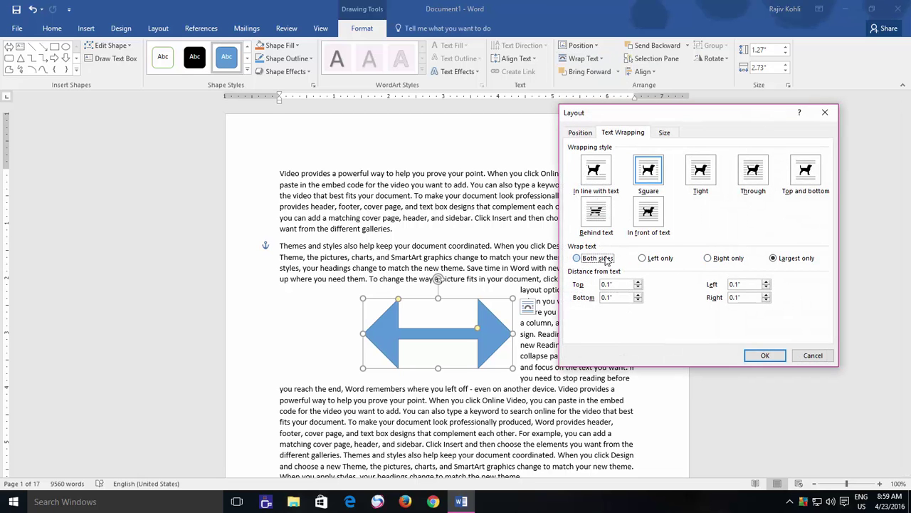
click(762, 355)
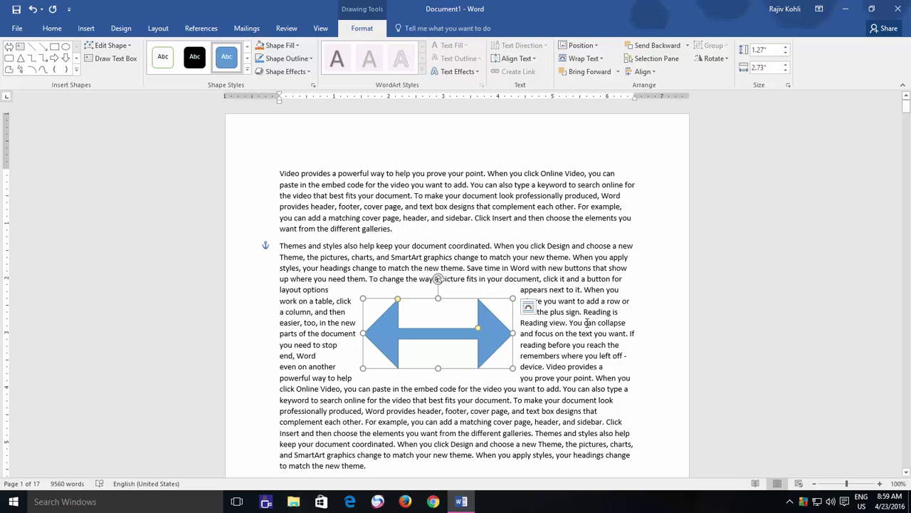
click(583, 58)
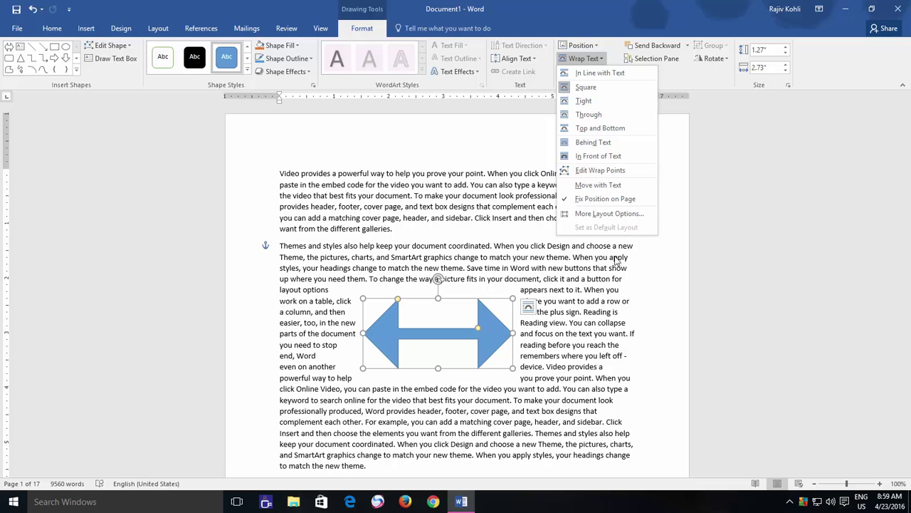
Delete the blue arrow shape
click(488, 325)
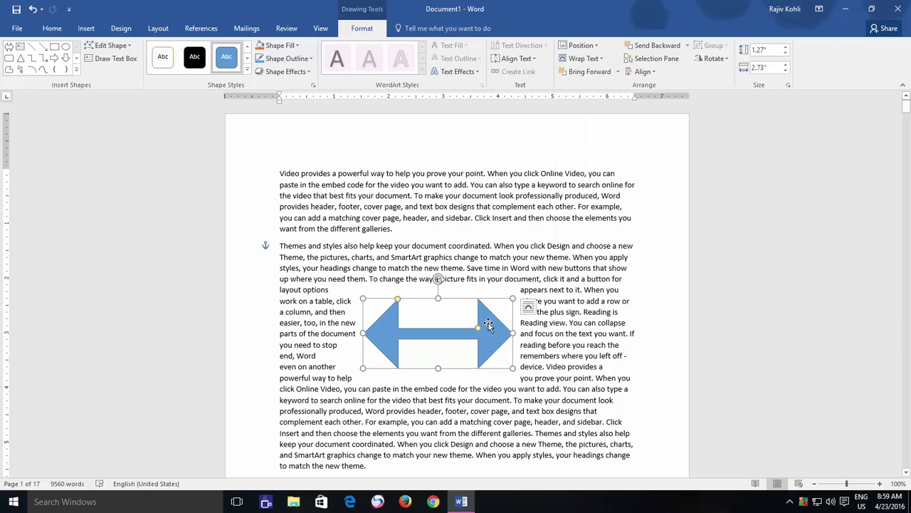
key(Delete)
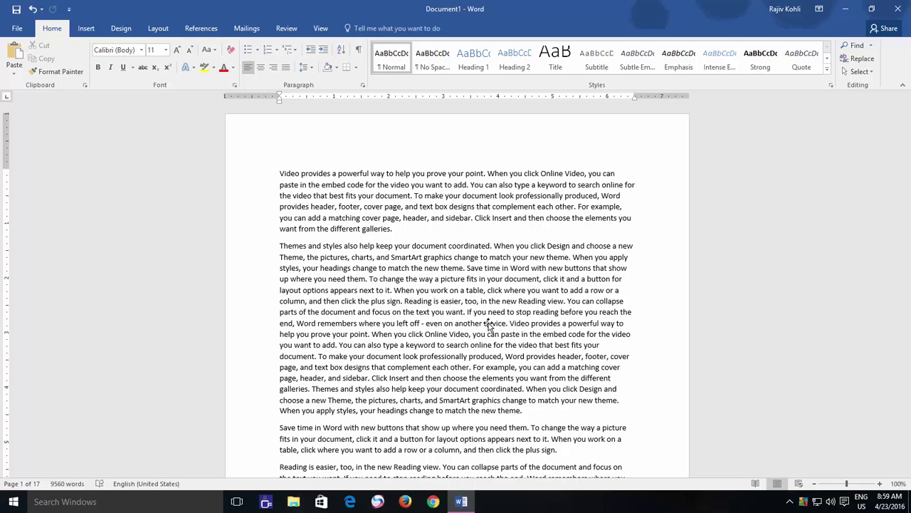
Paste the horse-rider clipart into the second paragraph
click(87, 29)
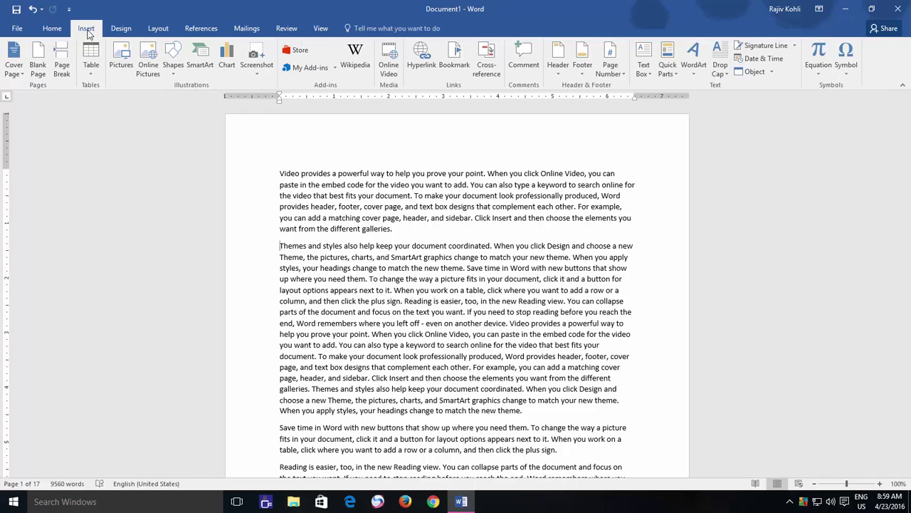
click(122, 60)
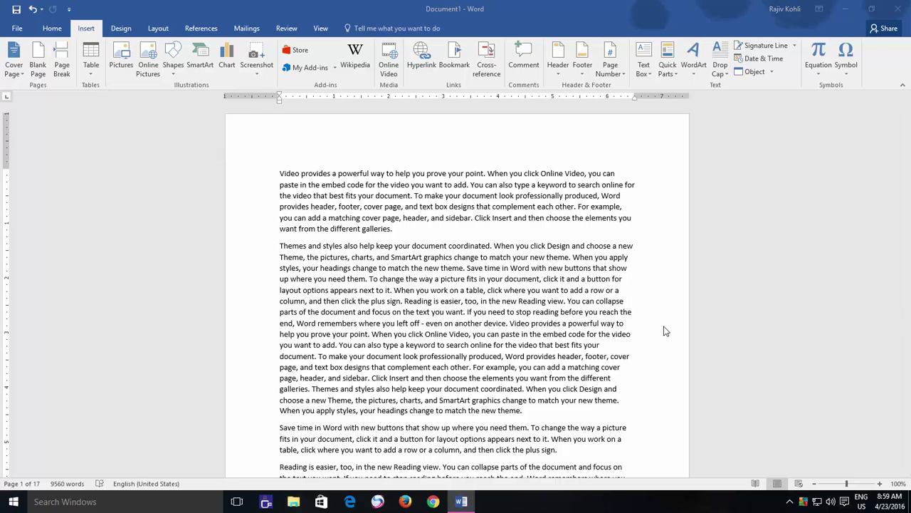
key(Escape)
click(370, 278)
key(ctrl+v)
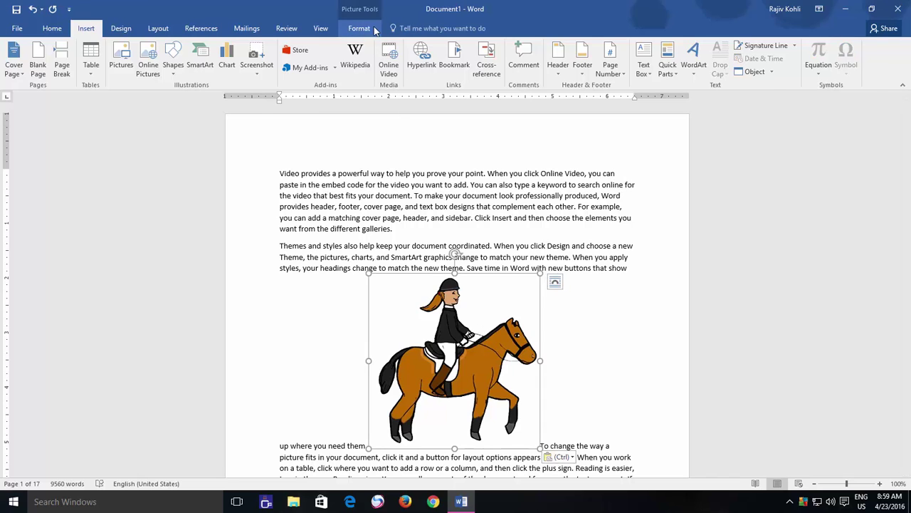
Look through the picture's Wrap Text and Layout Options menus without changing anything
click(359, 28)
click(598, 68)
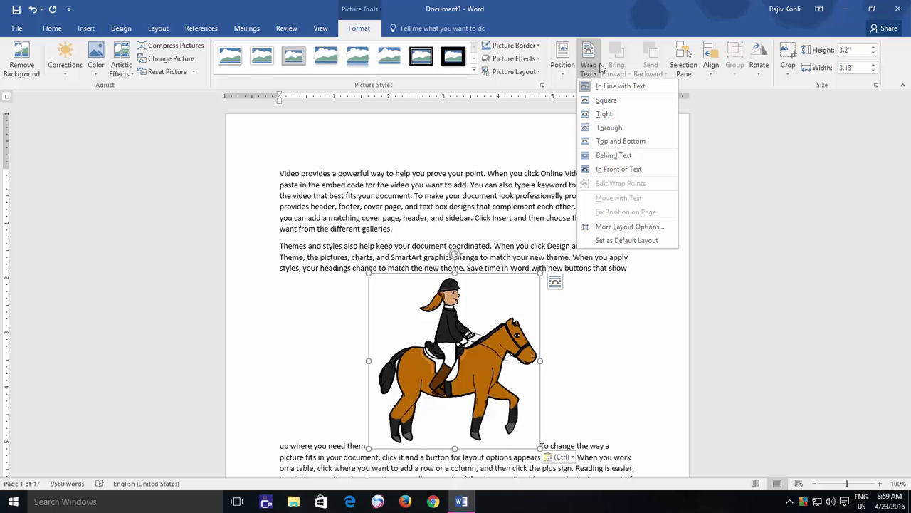
click(555, 282)
click(555, 281)
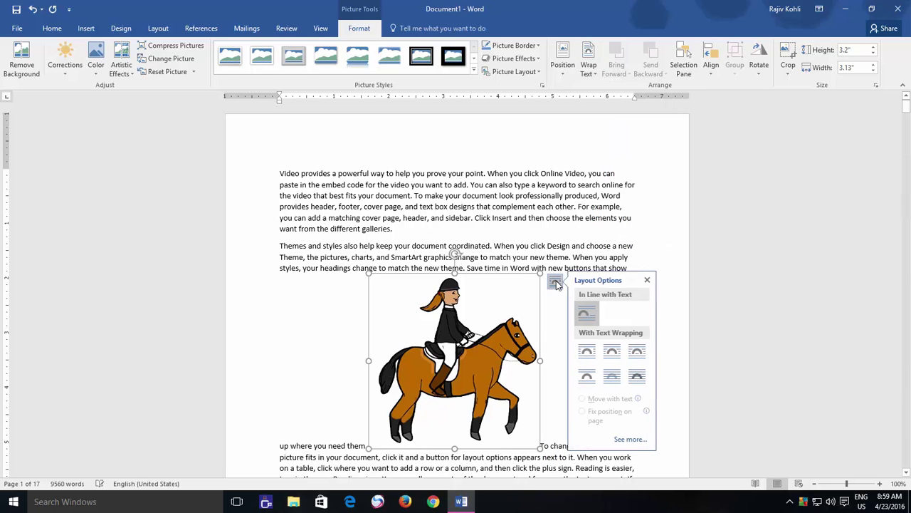
click(589, 67)
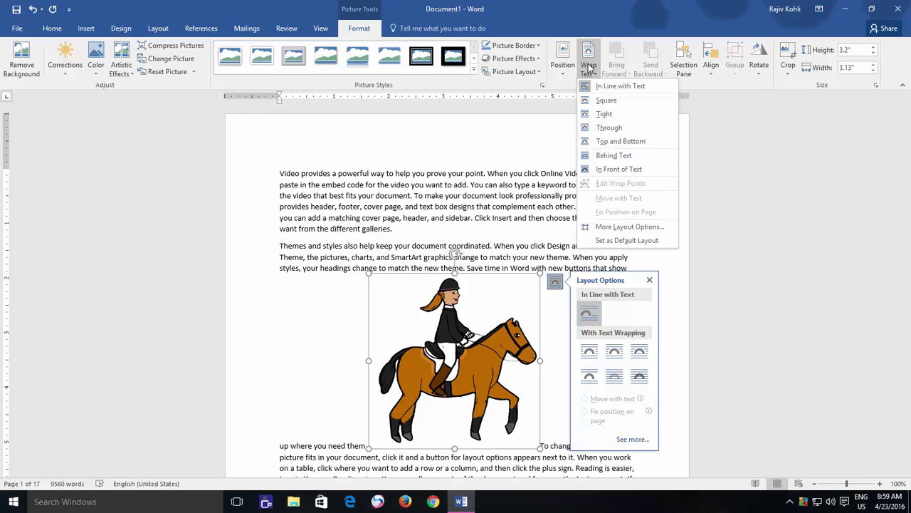
click(650, 282)
click(650, 280)
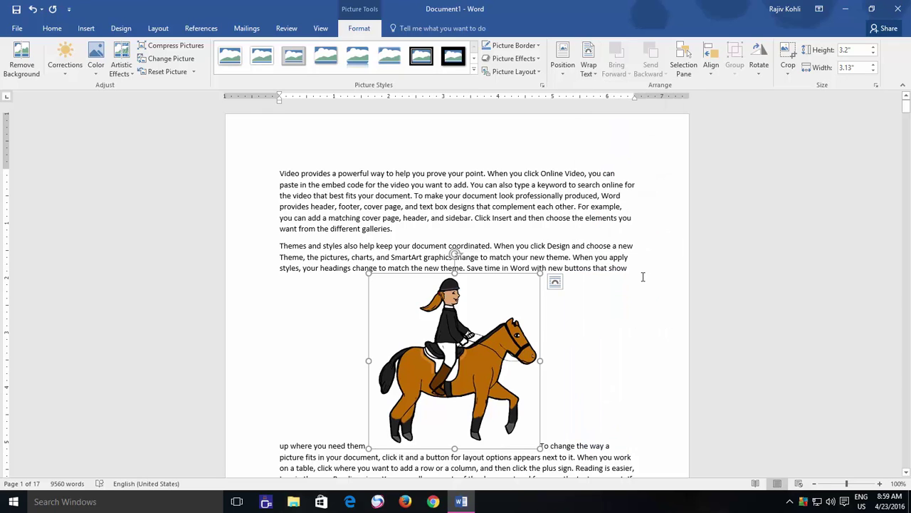
click(589, 67)
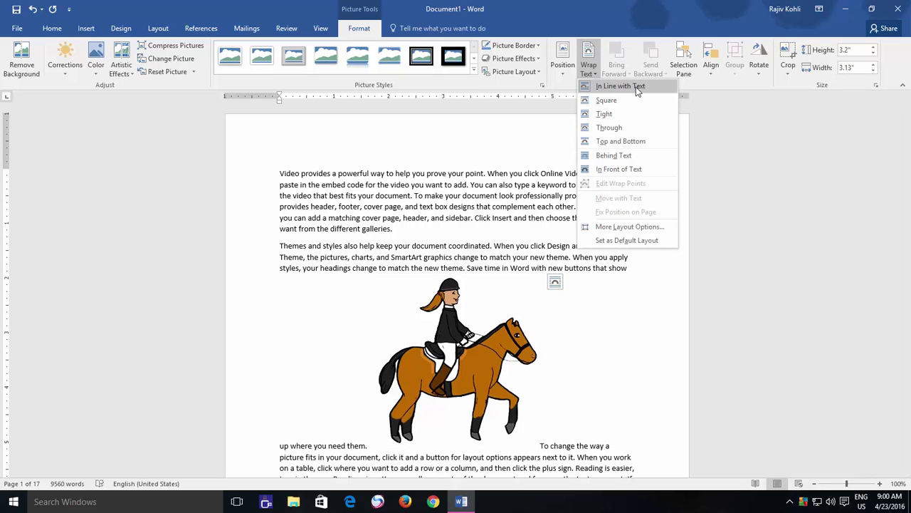
click(461, 365)
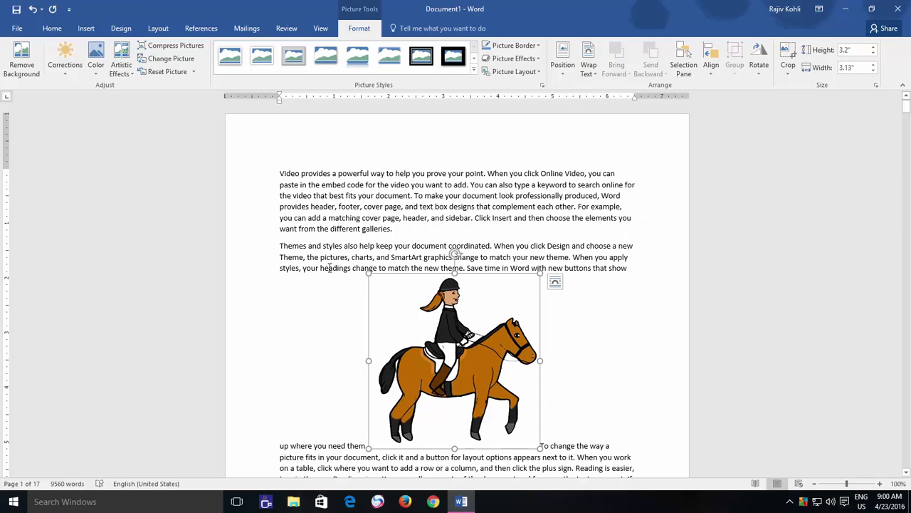
Place the horse in the Themes paragraph, wrap it Square, and shrink it to 2.58" by 2.52"
drag(420, 344, 280, 250)
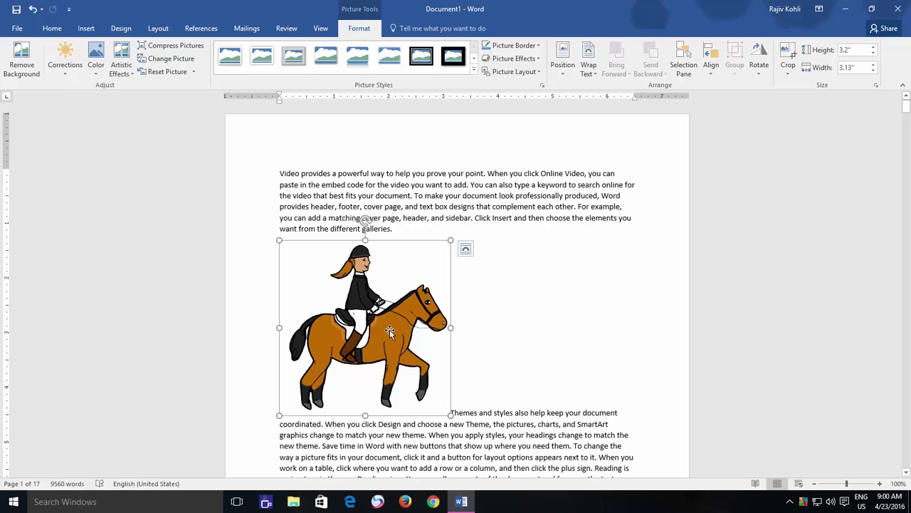
click(591, 67)
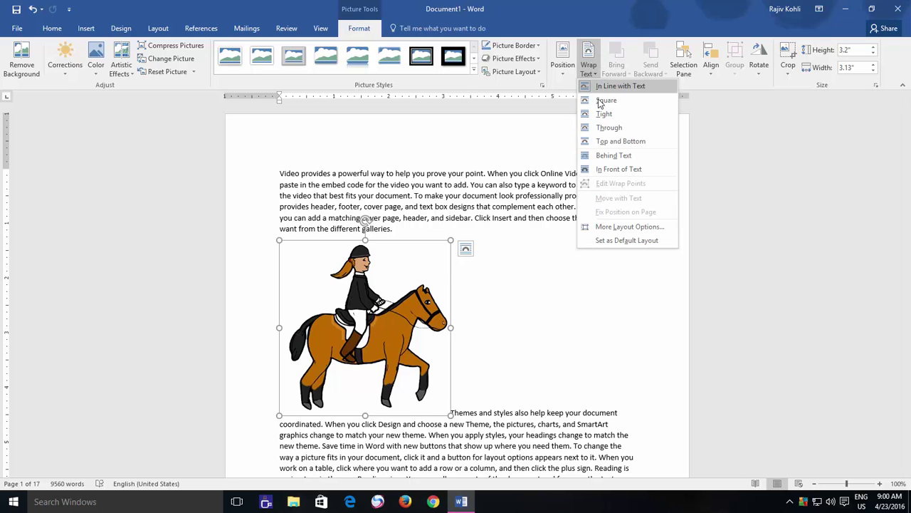
click(602, 101)
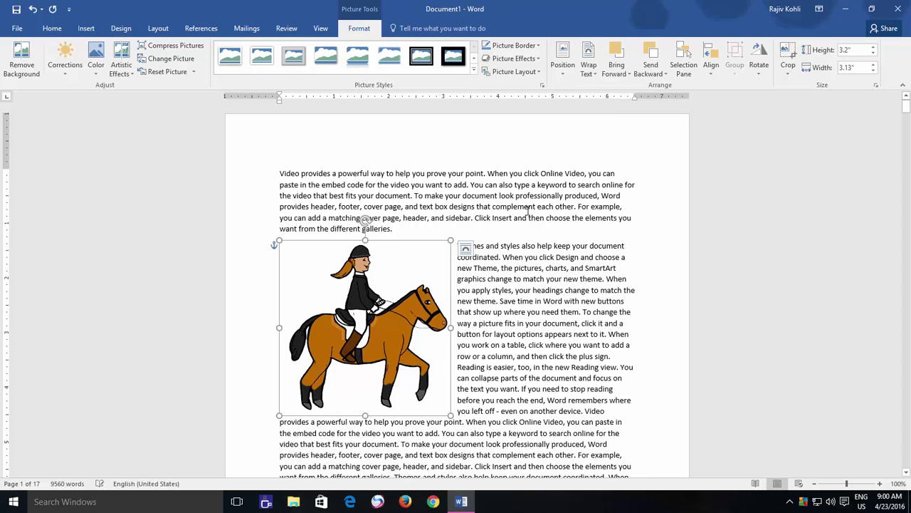
drag(450, 237, 415, 271)
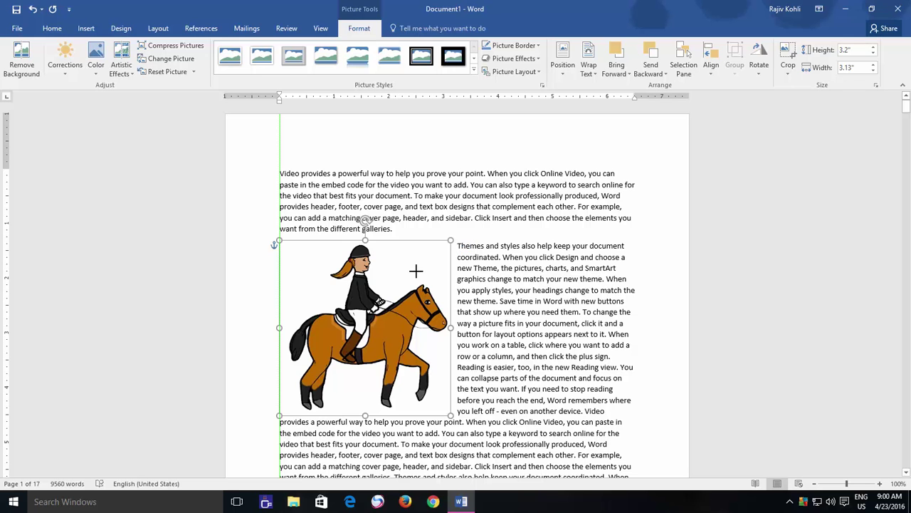
drag(373, 302, 452, 306)
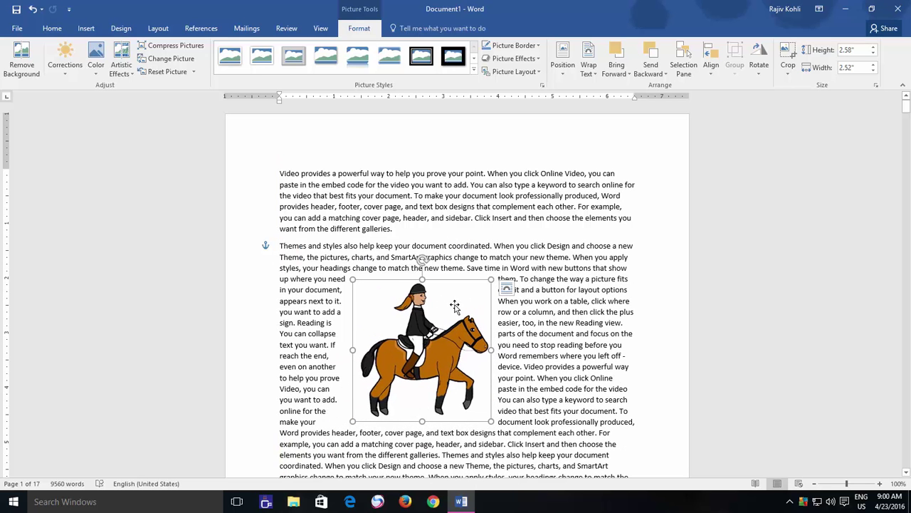
Set Word Options > Advanced 'Insert/paste pictures as' to Square and confirm
click(19, 29)
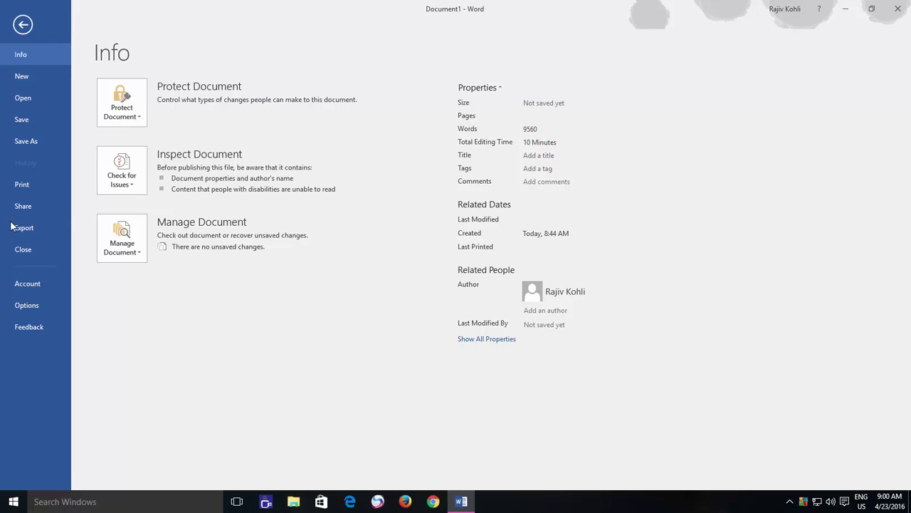
click(27, 305)
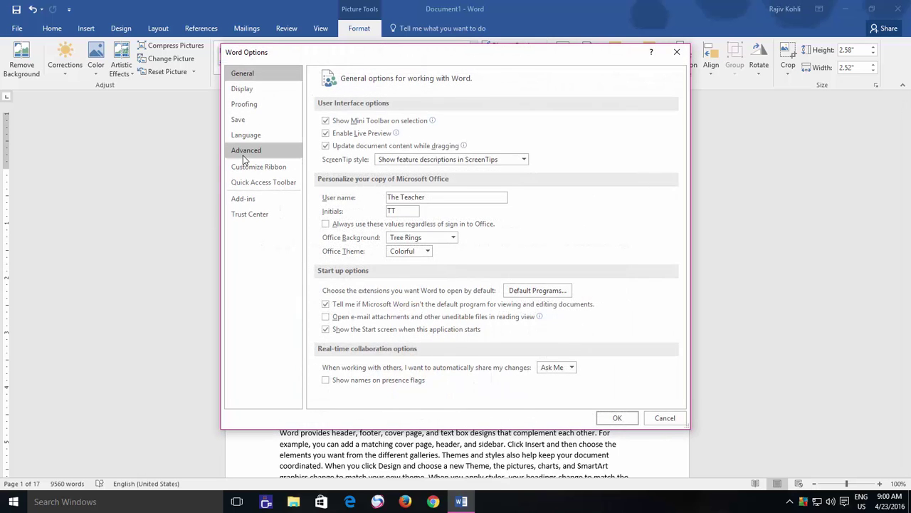
click(242, 151)
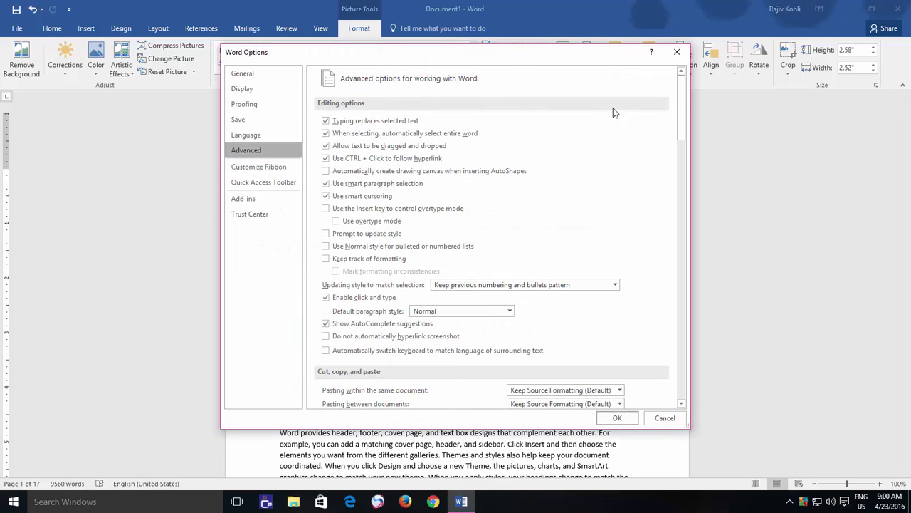
drag(682, 99, 682, 134)
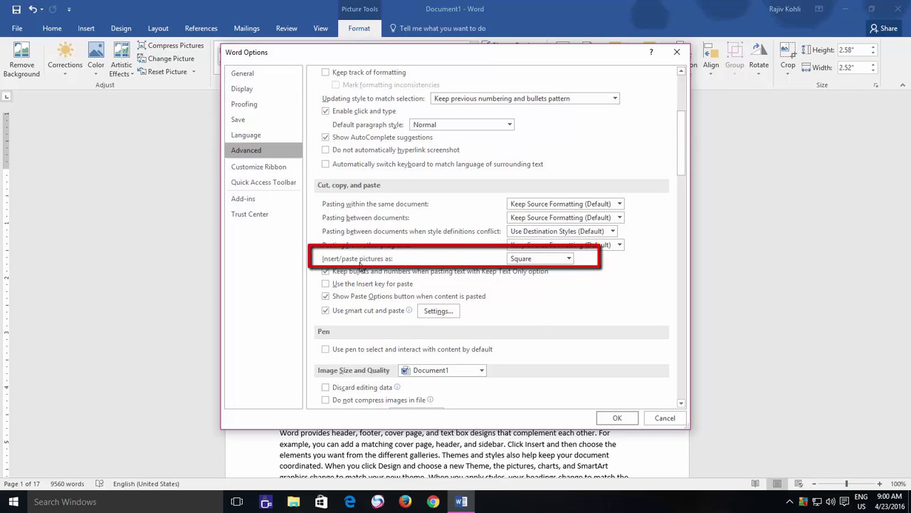
click(536, 260)
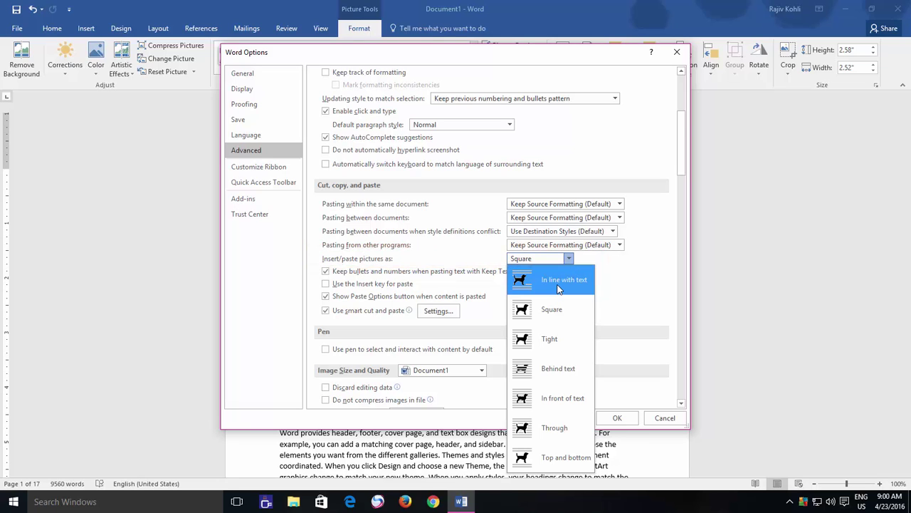
click(558, 284)
click(560, 261)
click(552, 309)
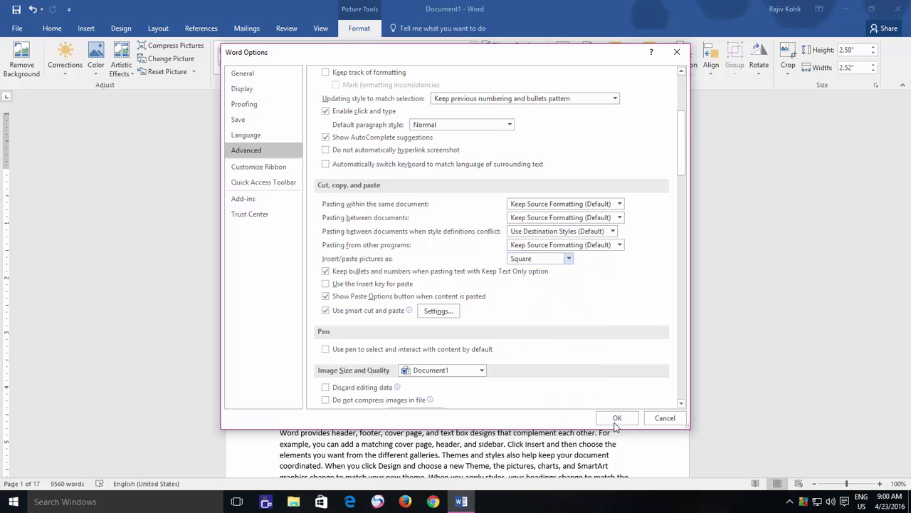
click(617, 419)
Deselect the horse and bring up the Insert Picture chooser
click(522, 299)
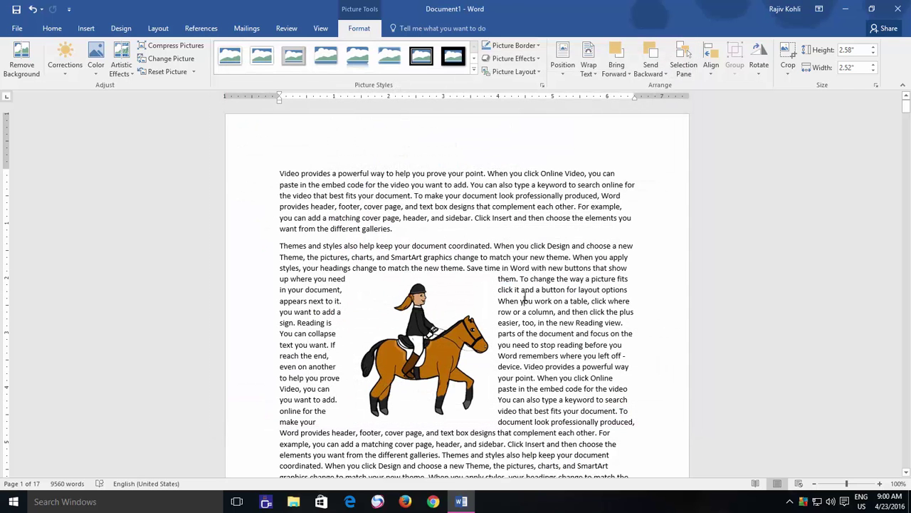
click(86, 28)
click(118, 61)
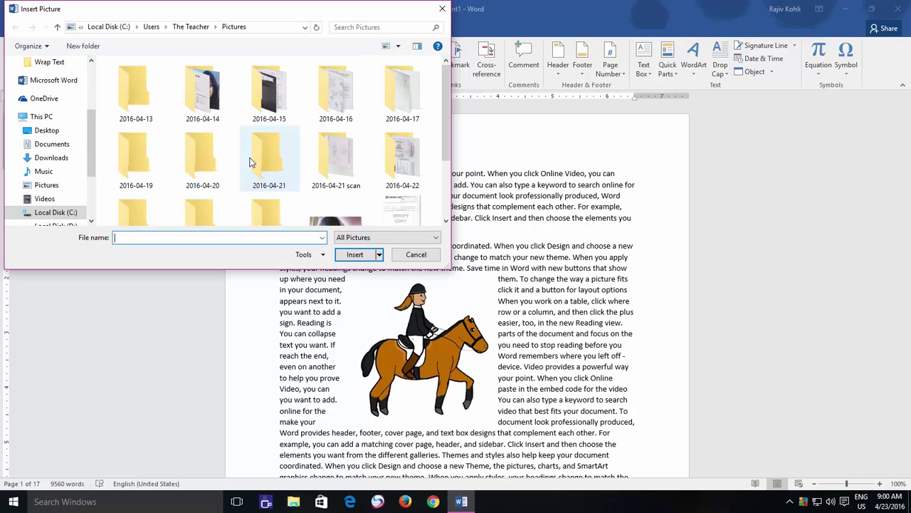
Insert a photo, shrink it to 1.64" by 2.91", and place it below the horse
double_click(328, 223)
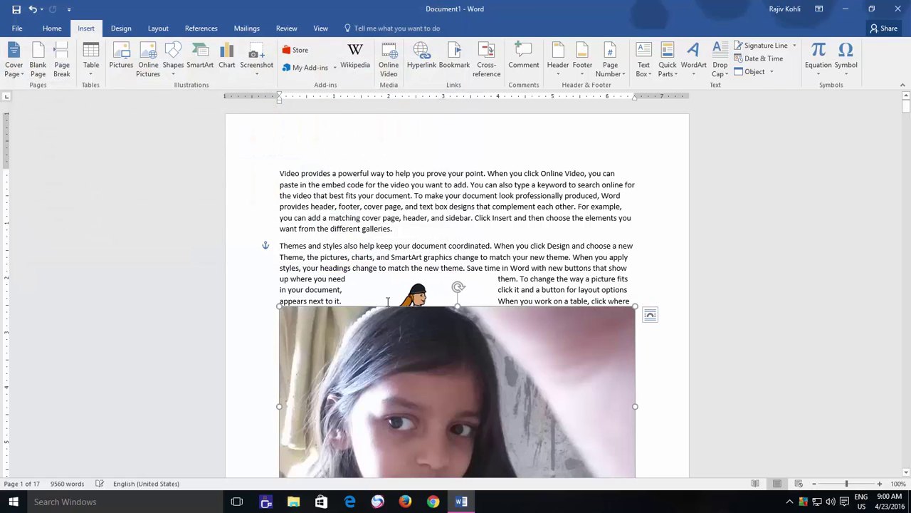
drag(635, 424, 420, 305)
drag(366, 284, 464, 417)
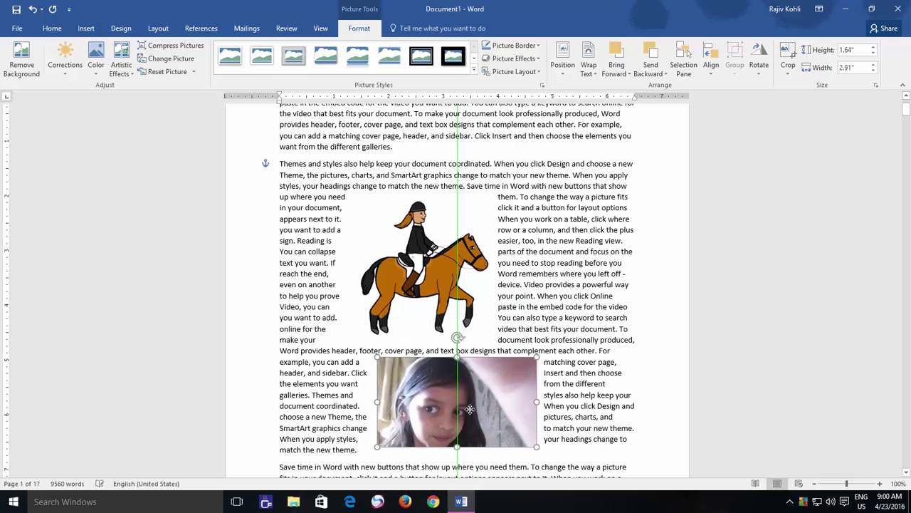
click(593, 68)
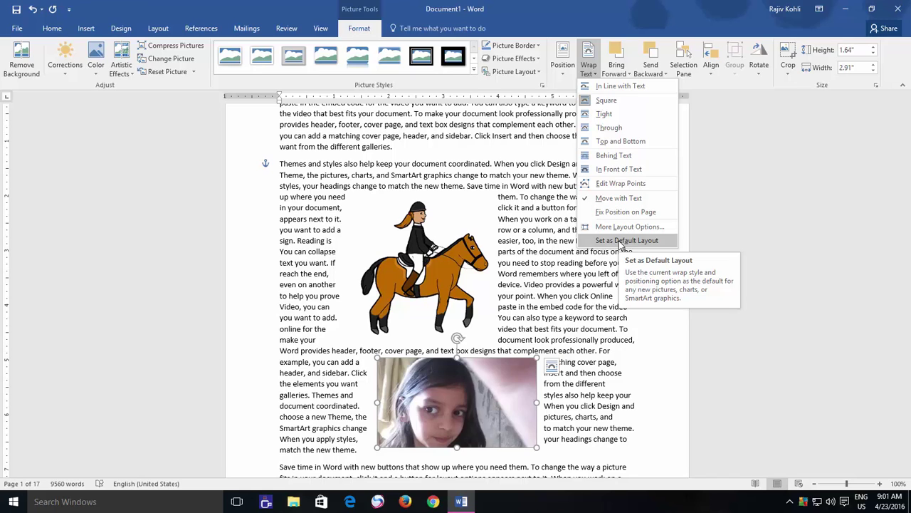
Delete the photo, enlarge the horse to 4.07" by 3.98", and wrap it Through
click(468, 363)
key(Delete)
click(488, 336)
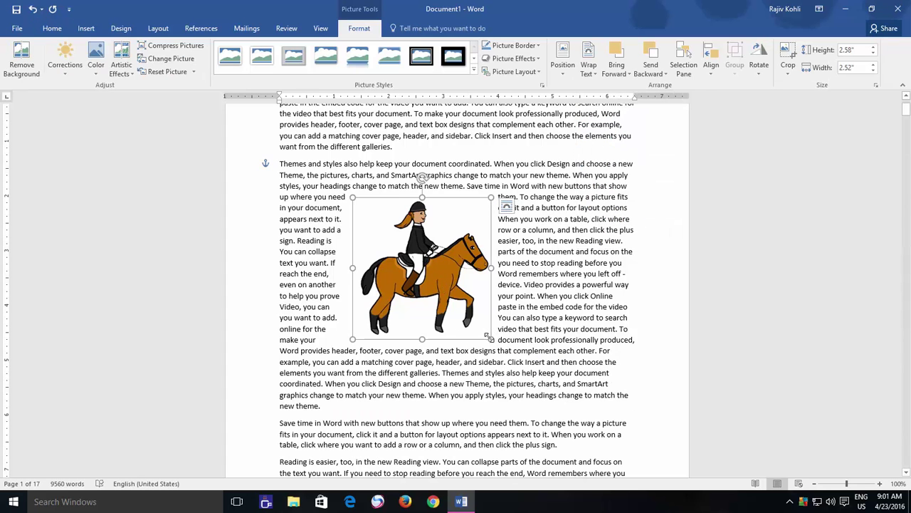
drag(489, 335, 571, 420)
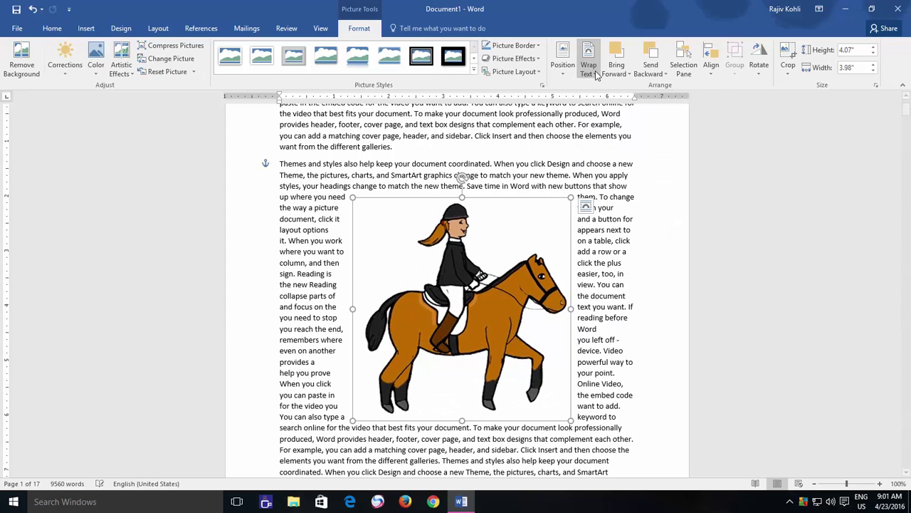
click(589, 69)
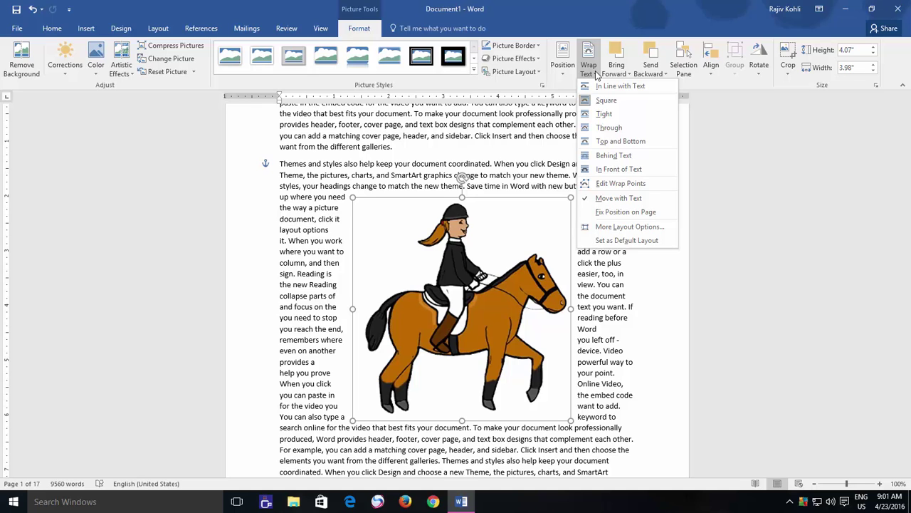
click(598, 128)
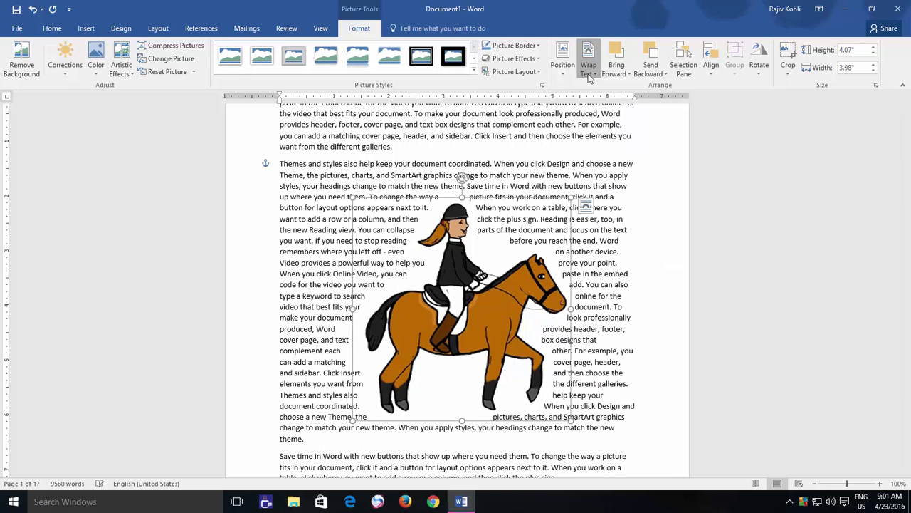
Edit the horse's wrap points so text follows its outline under the belly
click(589, 68)
click(605, 184)
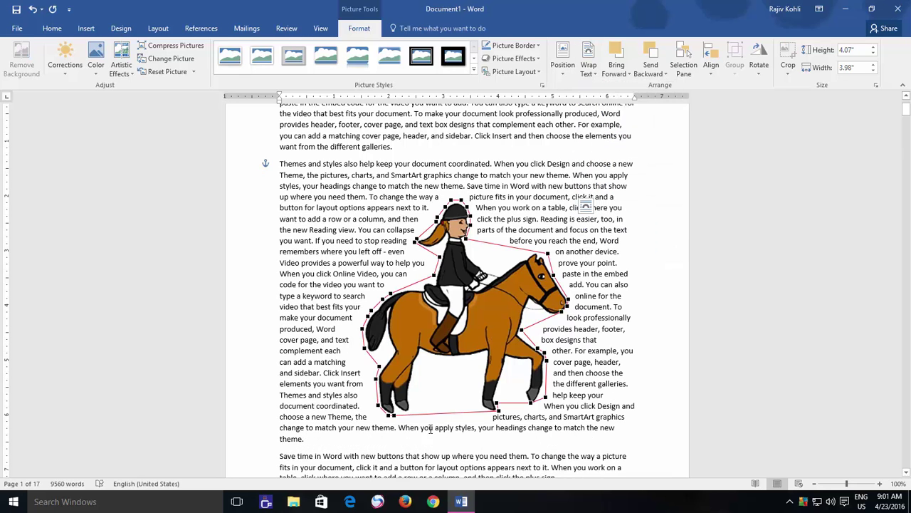
drag(412, 415, 422, 358)
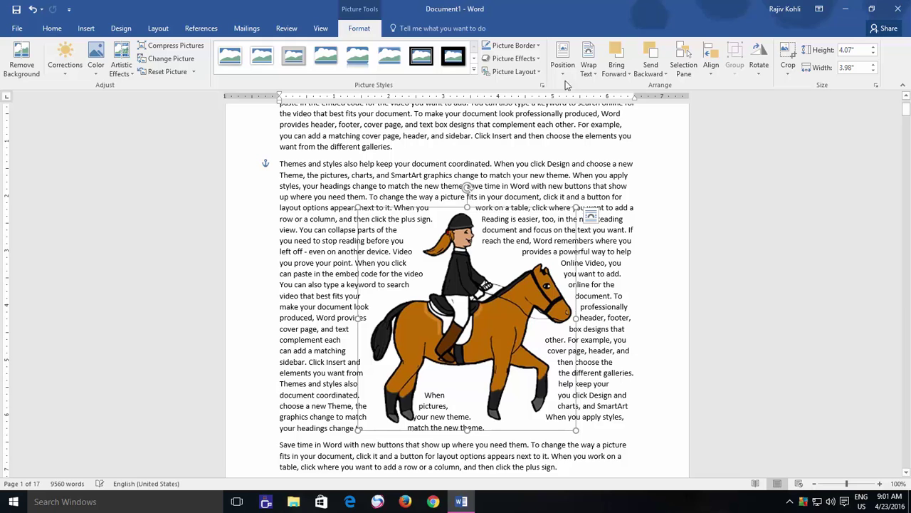
click(588, 68)
click(620, 182)
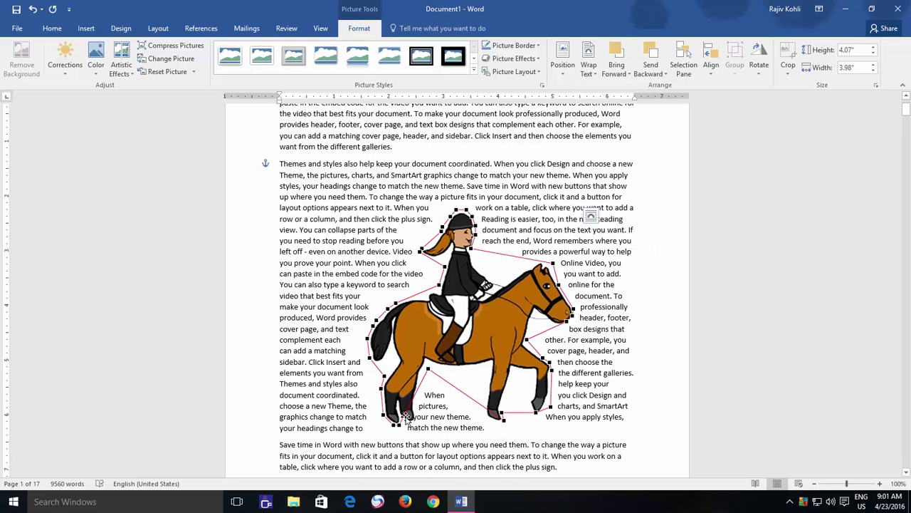
drag(406, 422, 425, 427)
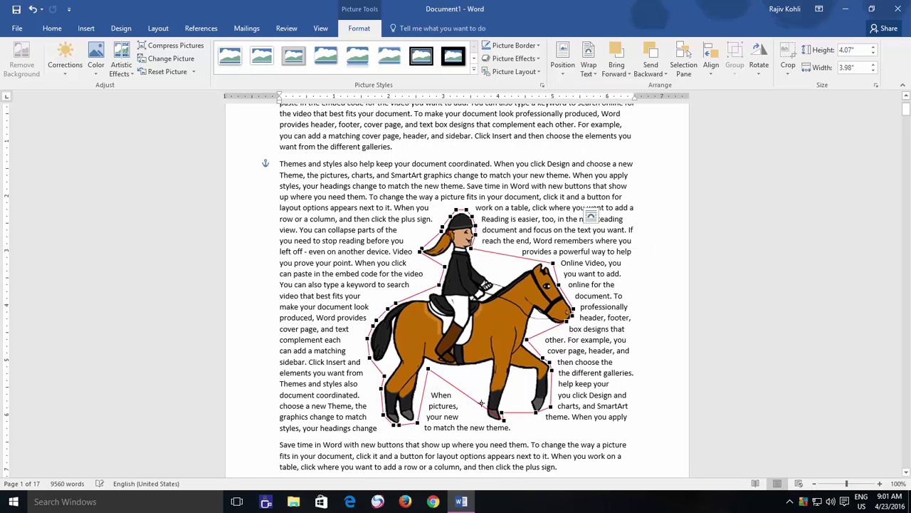
drag(481, 405, 487, 370)
drag(501, 412, 484, 415)
Insert first-style WordArt, move it into the Themes and styles paragraph, and wrap Square
click(493, 454)
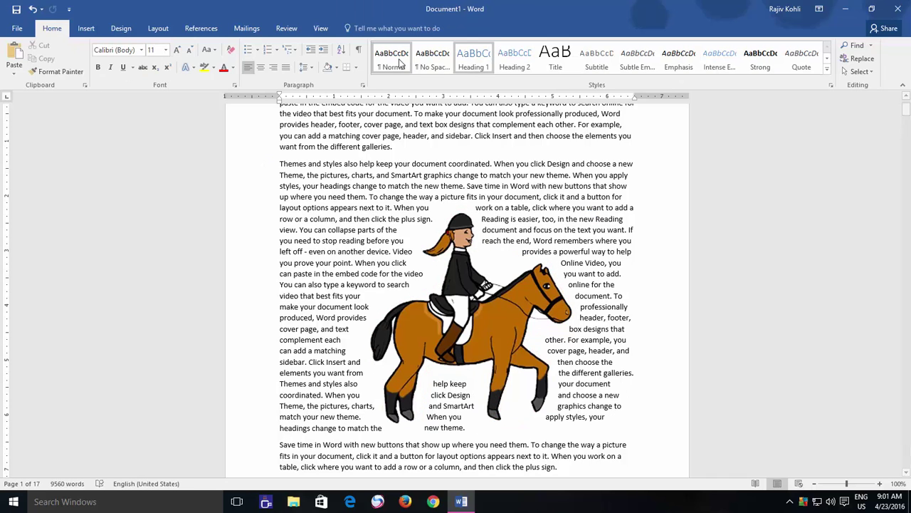
click(95, 31)
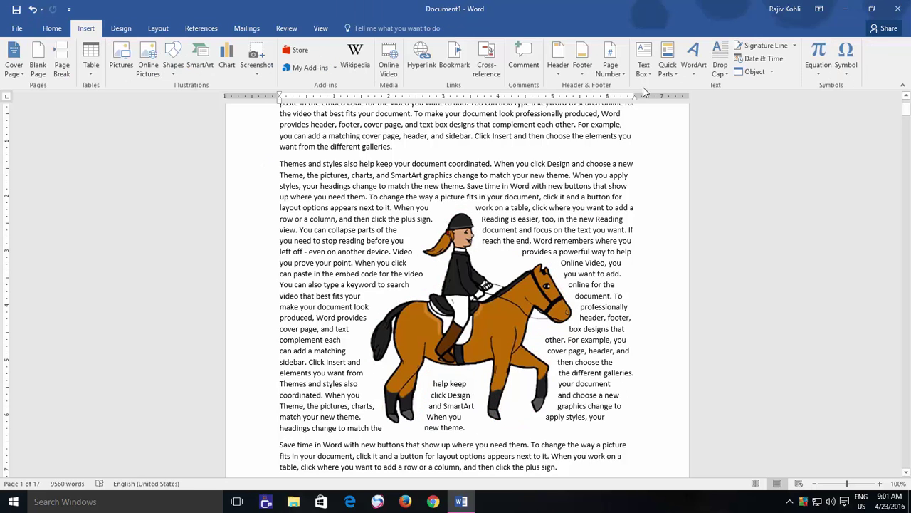
click(695, 76)
click(695, 98)
drag(395, 439, 472, 158)
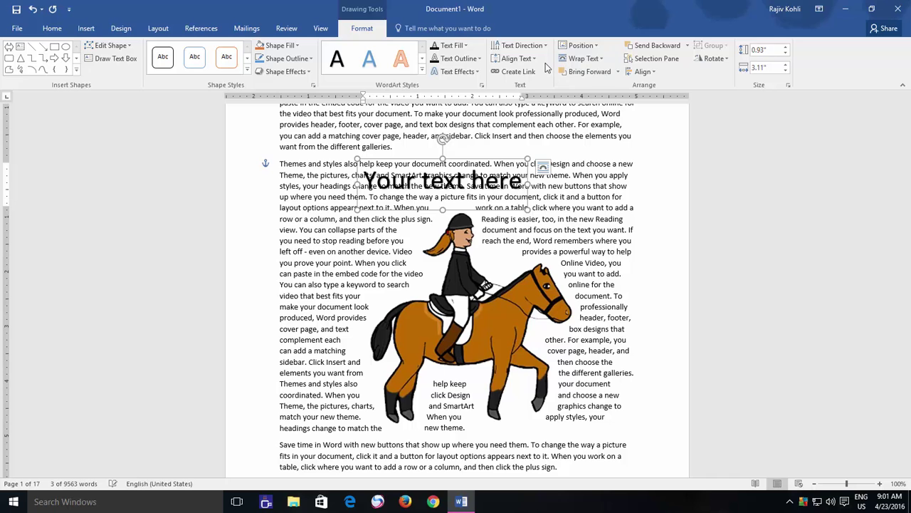
click(580, 58)
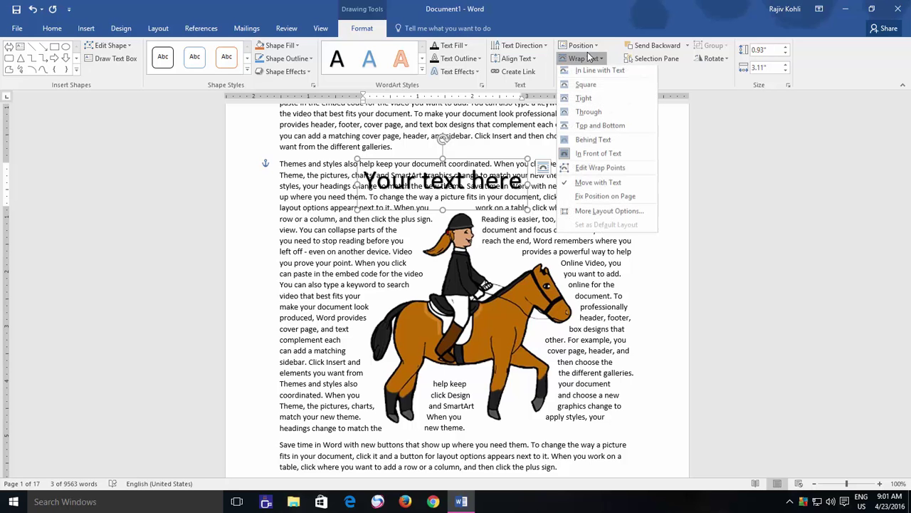
click(585, 88)
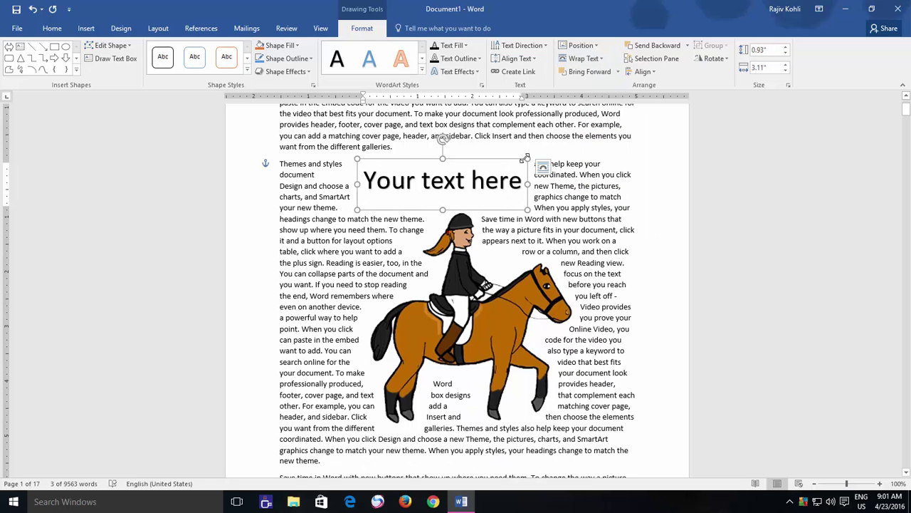
Lower the horse and resize the WordArt box to 1.52" by 2.91" so it shows two lines
drag(527, 156, 501, 158)
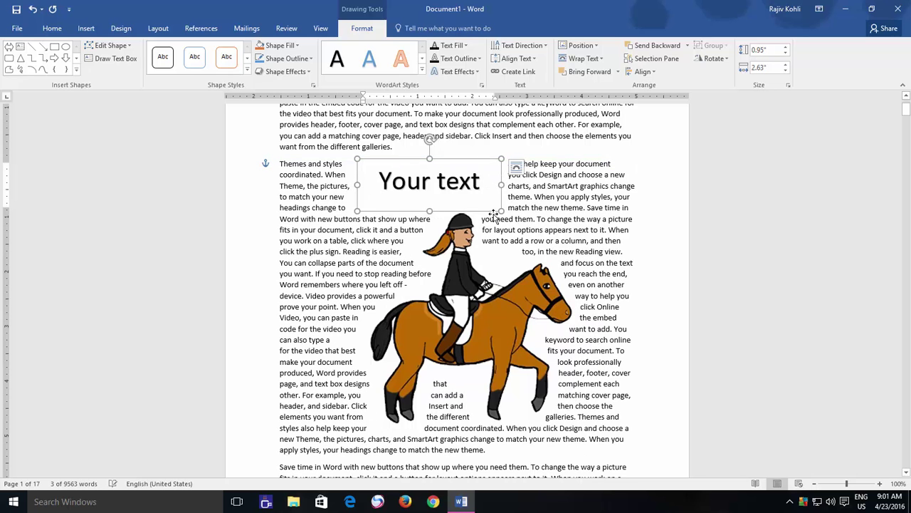
drag(459, 249, 451, 348)
click(477, 182)
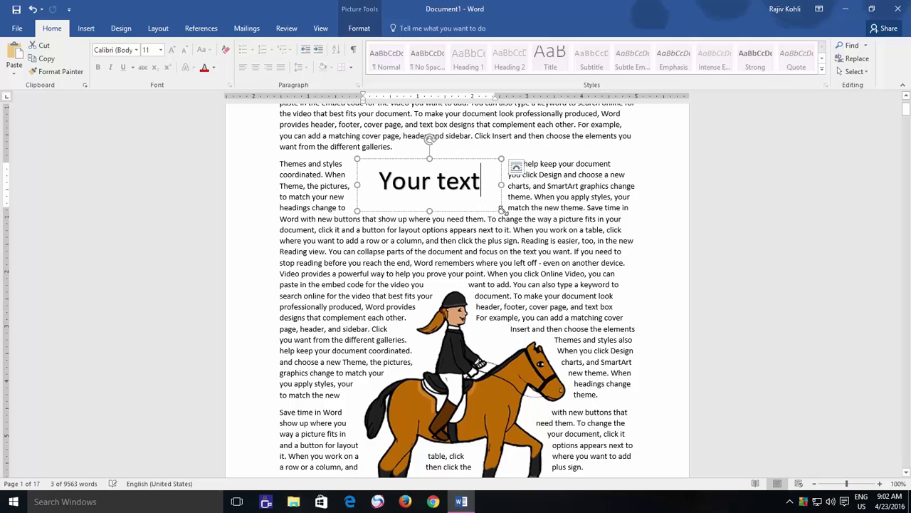
drag(501, 210, 517, 242)
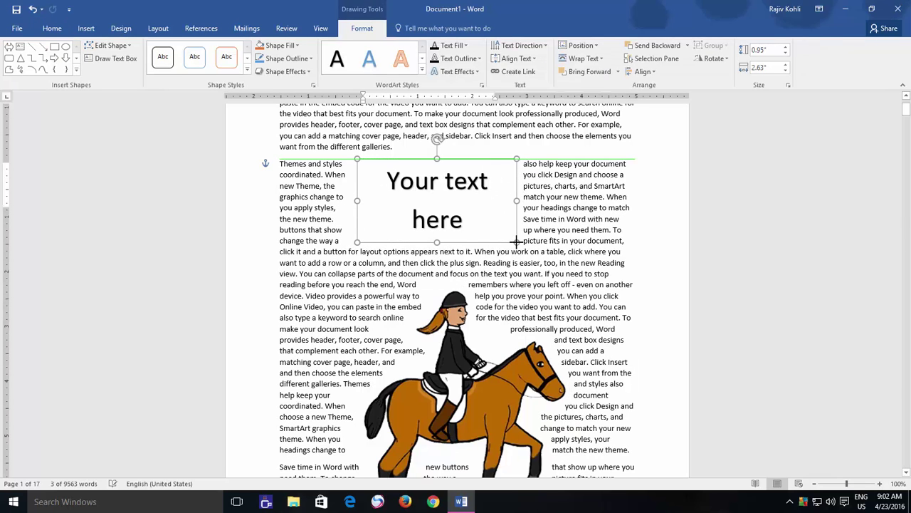
click(573, 233)
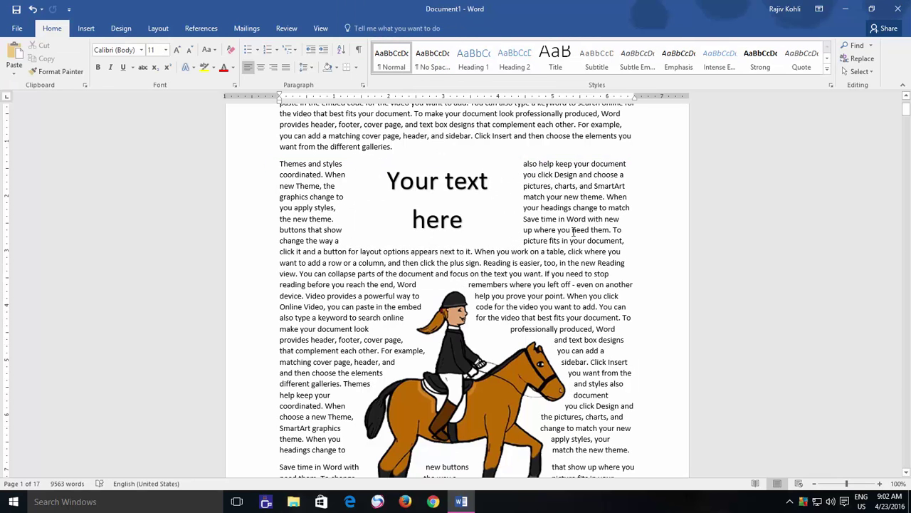